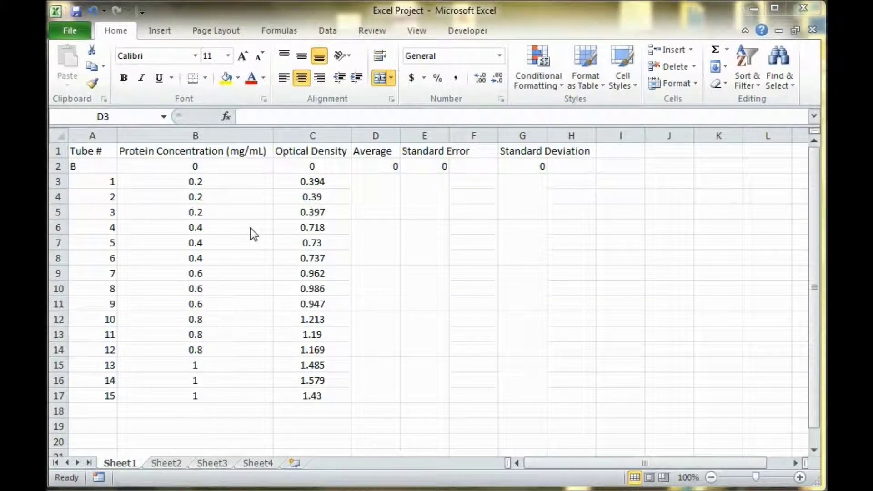
# - Enter =AVERAGE(C3:C5) in D3 to average the first triplicate (0.393667)
pyautogui.click(378, 189)
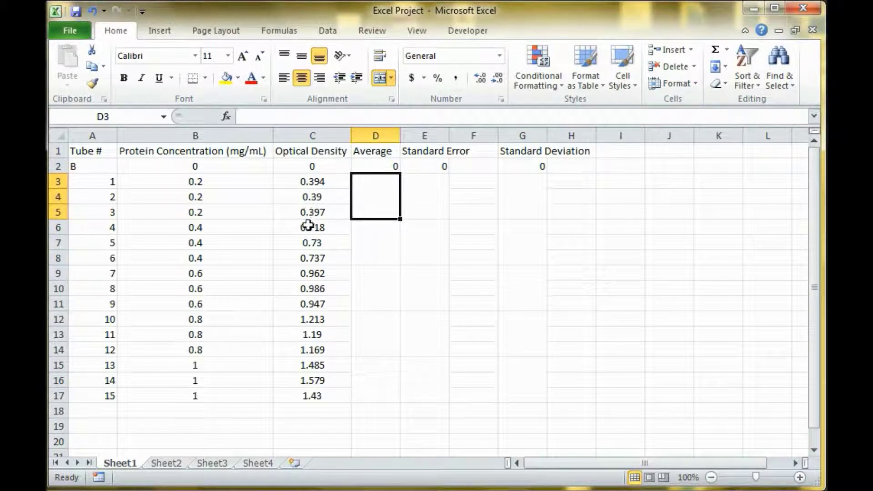
pyautogui.write('=')
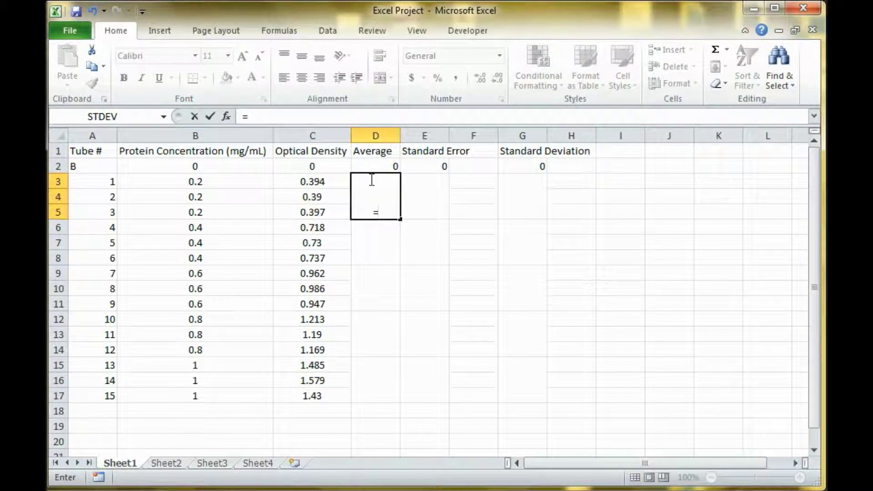
pyautogui.write('aver')
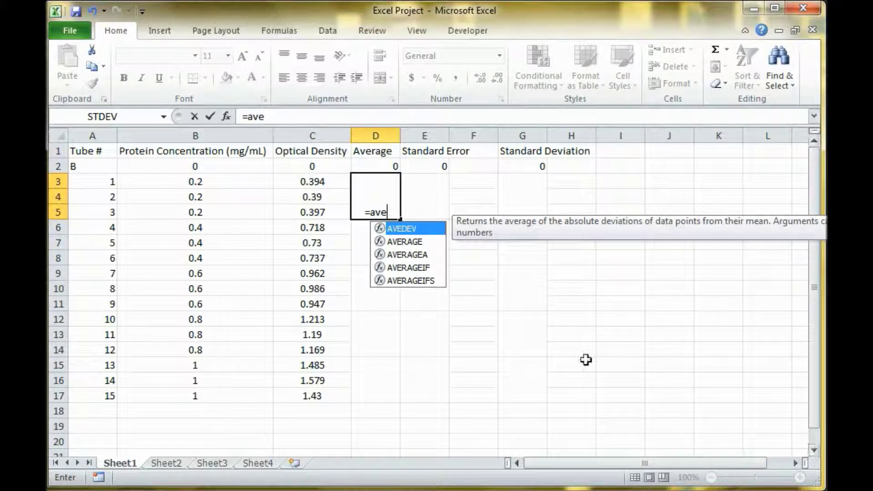
pyautogui.doubleClick(414, 230)
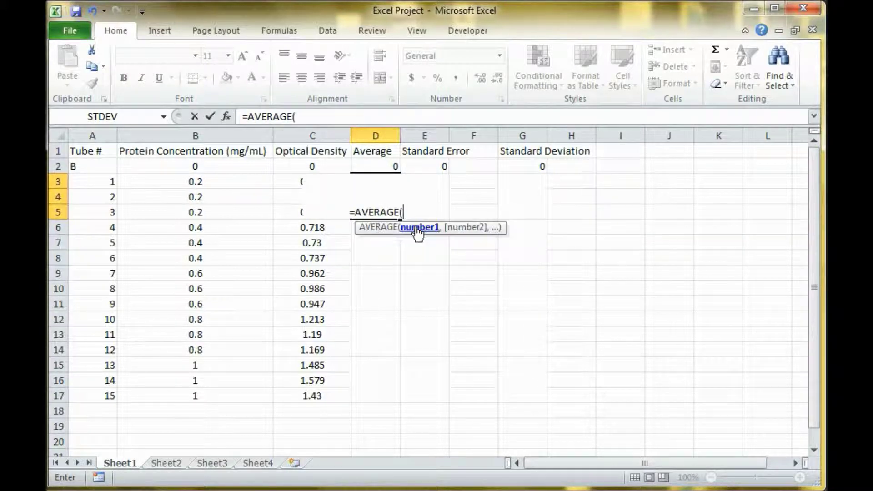
pyautogui.click(296, 182)
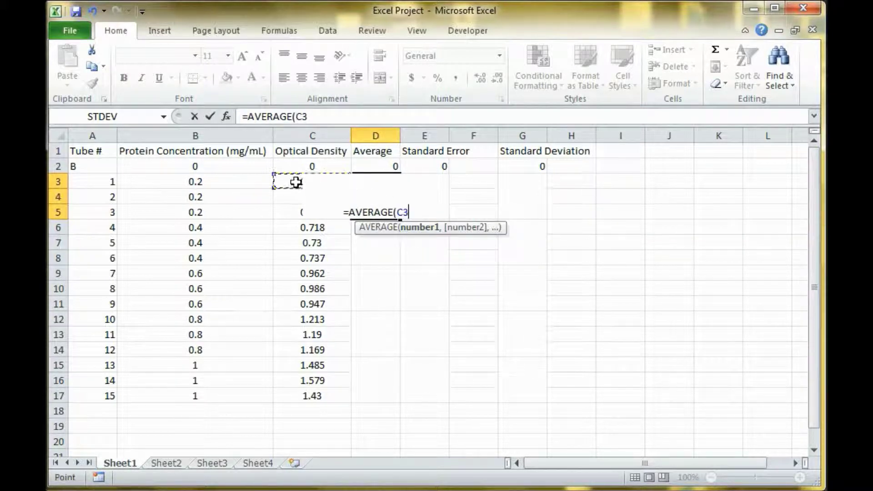
pyautogui.hotkey('shift', 'Down')
pyautogui.hotkey('shift', 'Down')
pyautogui.write(')')
pyautogui.press('Return')
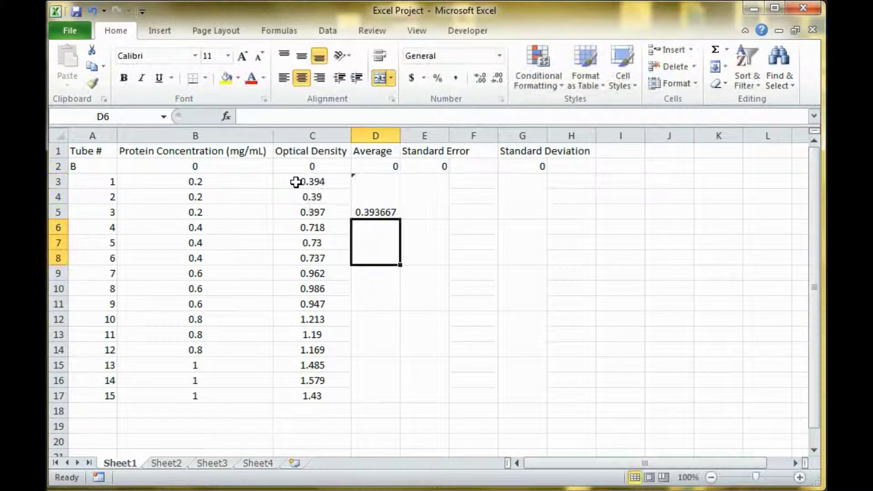
# - Fill the average formula down to row 17, giving averages up to 1.498
pyautogui.click(382, 212)
pyautogui.moveTo(399, 221); pyautogui.dragTo(384, 380)
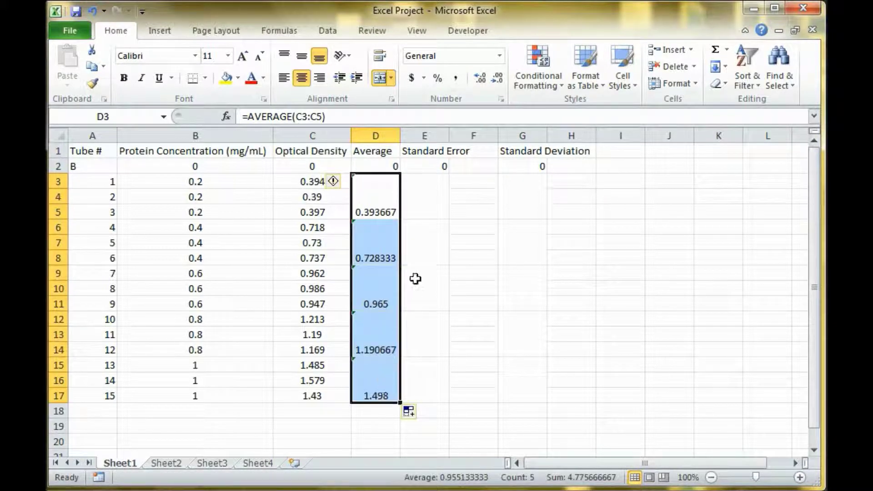
pyautogui.click(419, 214)
pyautogui.click(528, 217)
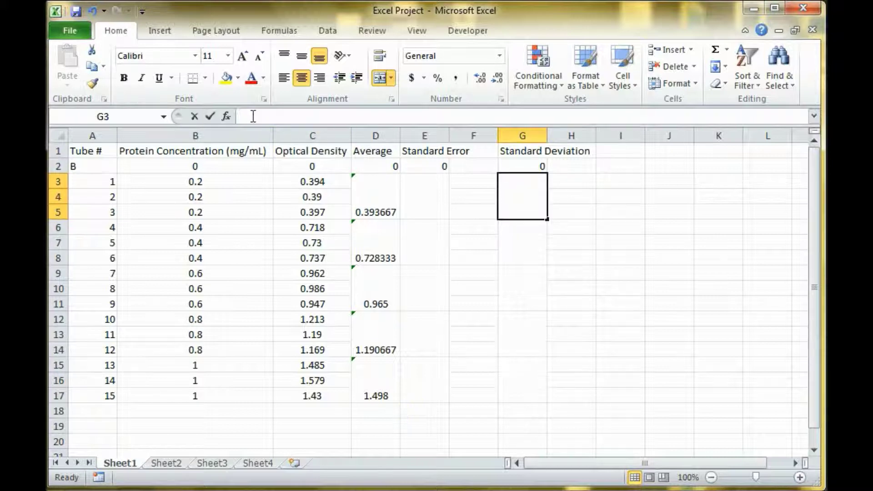
# - Enter =STDEV(C3:C5) in G3 and fill it to row 17 (0.003512 to 0.075346)
pyautogui.click(230, 118)
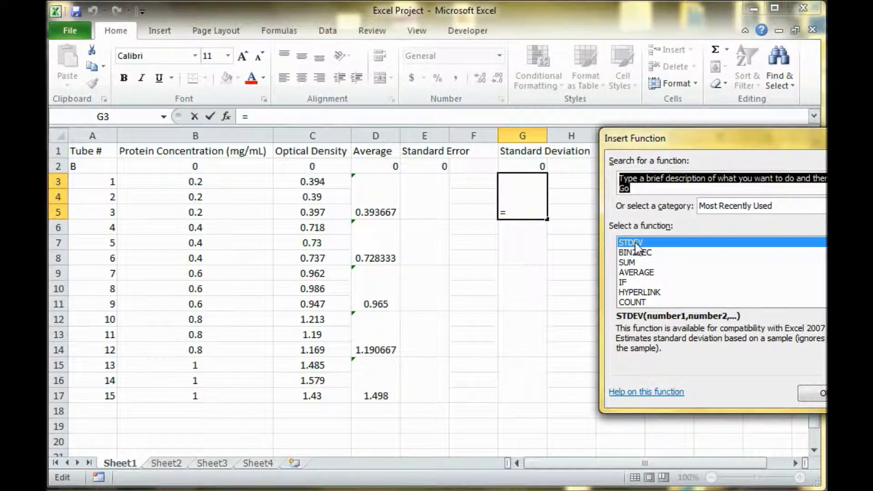
pyautogui.doubleClick(635, 244)
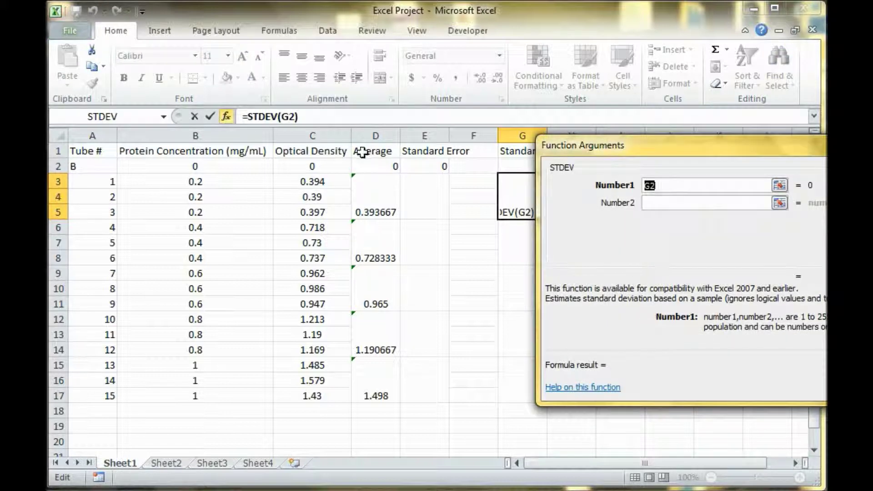
pyautogui.click(322, 181)
pyautogui.hotkey('shift', 'Down')
pyautogui.hotkey('shift', 'Down')
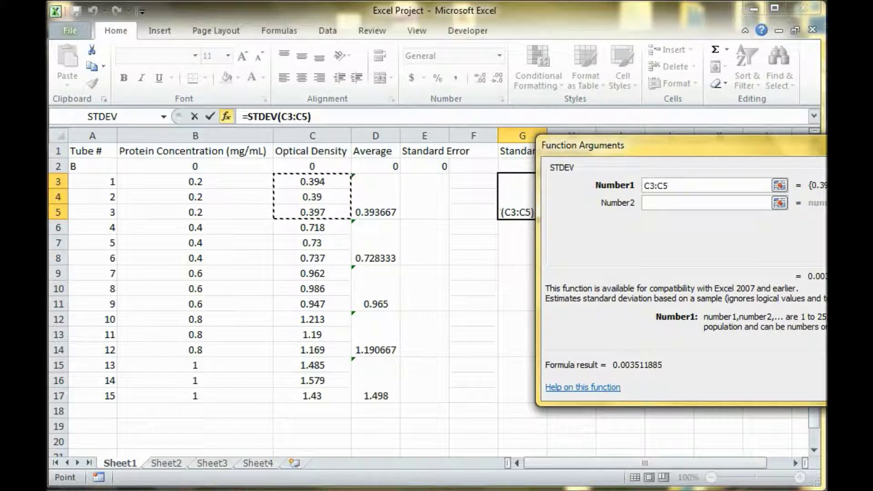
pyautogui.press('Return')
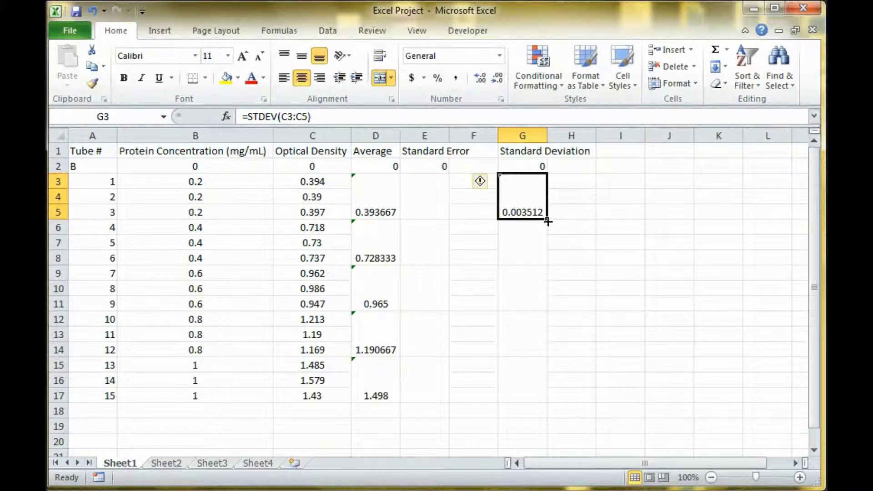
pyautogui.moveTo(546, 220); pyautogui.dragTo(529, 369)
pyautogui.click(422, 200)
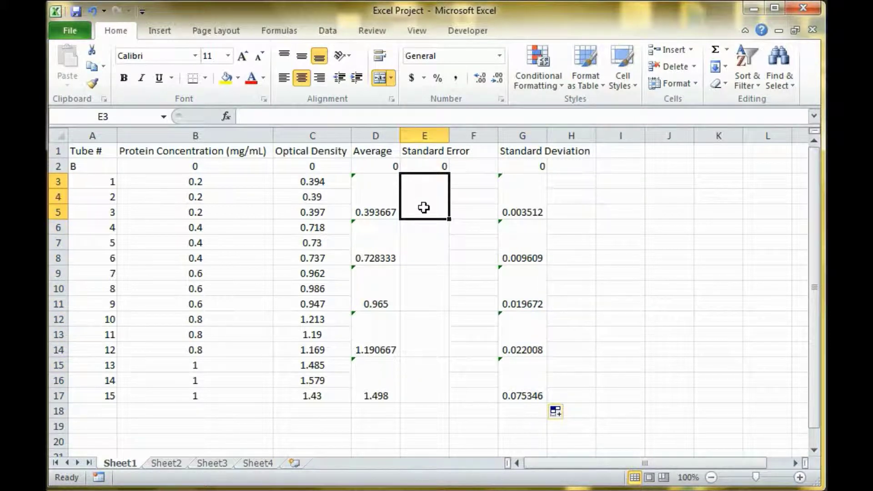
# - Enter =G3/SQRT(3) in E3 for the first group's standard error
pyautogui.write('=')
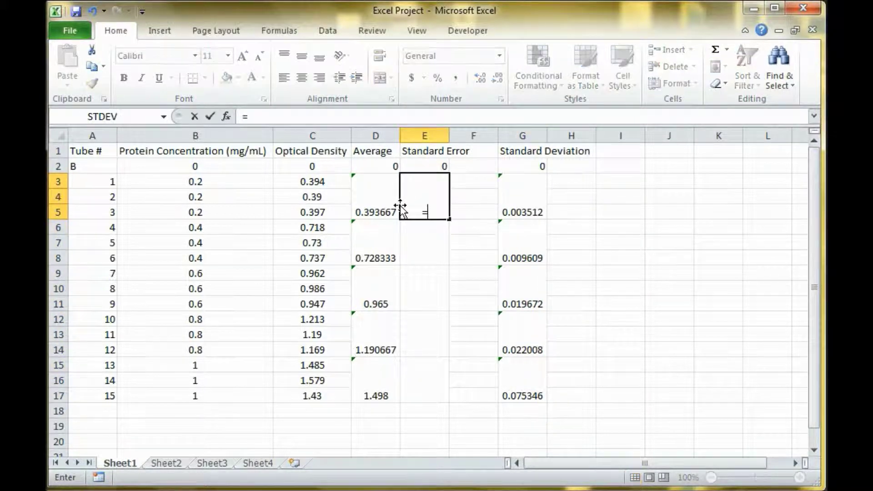
pyautogui.click(510, 208)
pyautogui.write('/')
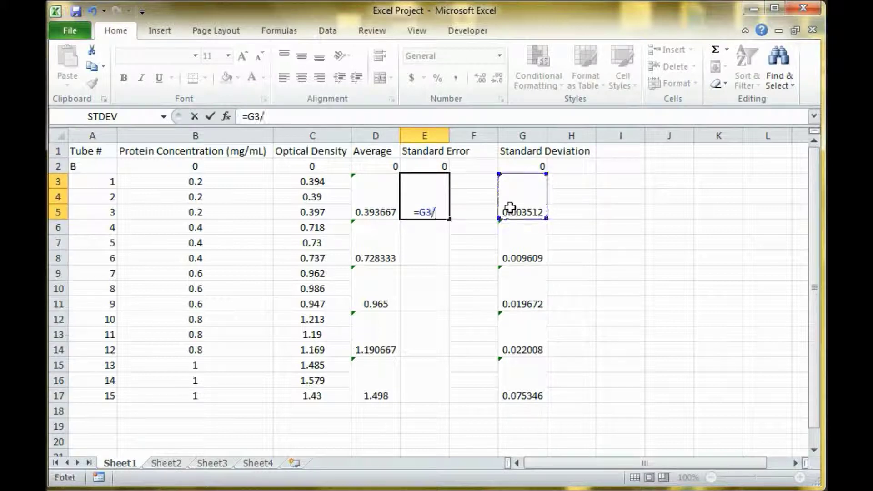
pyautogui.write('sq')
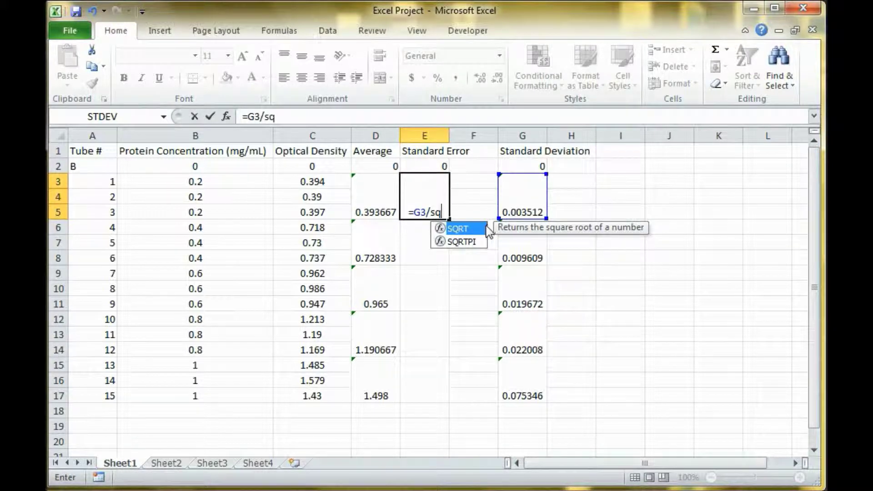
pyautogui.click(476, 235)
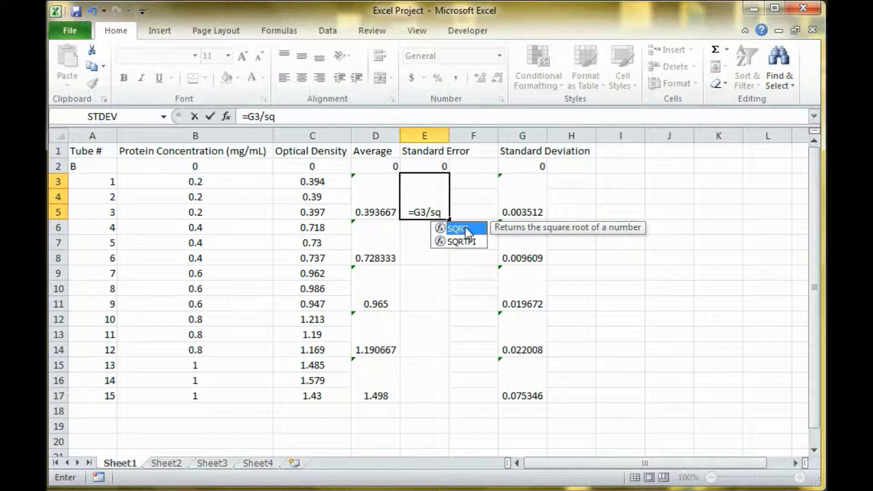
pyautogui.doubleClick(468, 233)
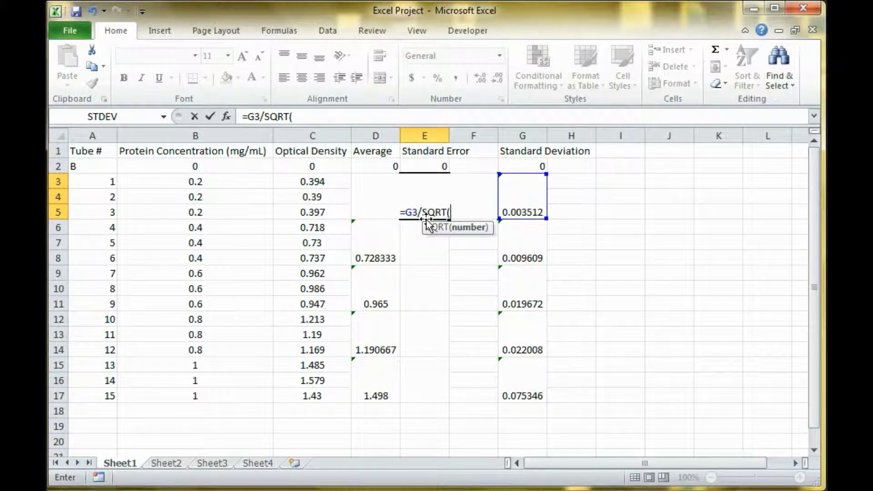
pyautogui.write('3)')
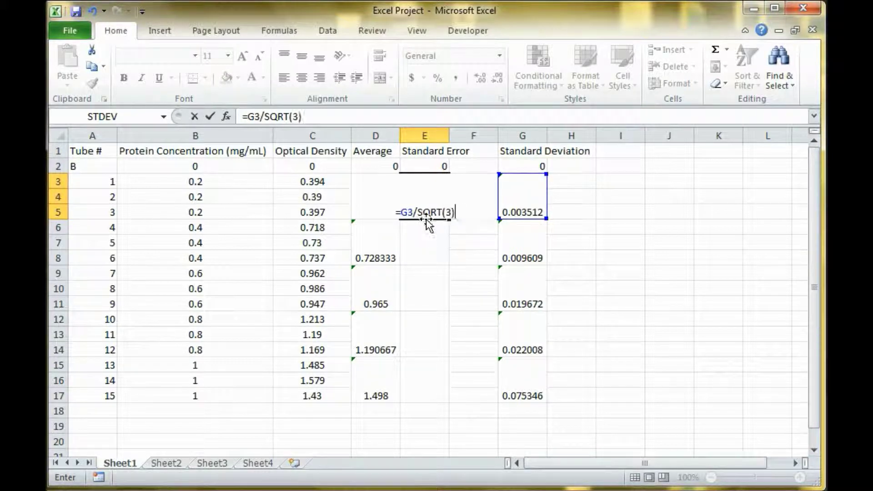
pyautogui.press('Return')
# - Fill the standard error formula down to row 17 and check each group's result
pyautogui.click(425, 211)
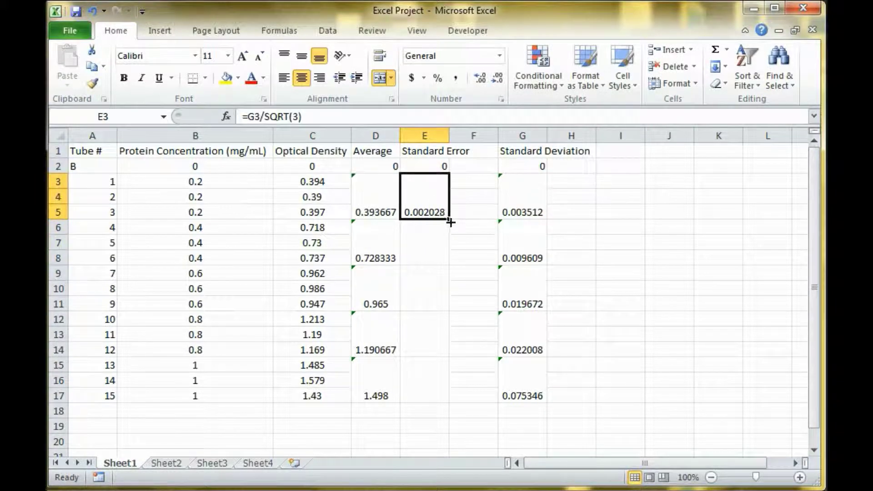
pyautogui.moveTo(448, 219); pyautogui.dragTo(425, 382)
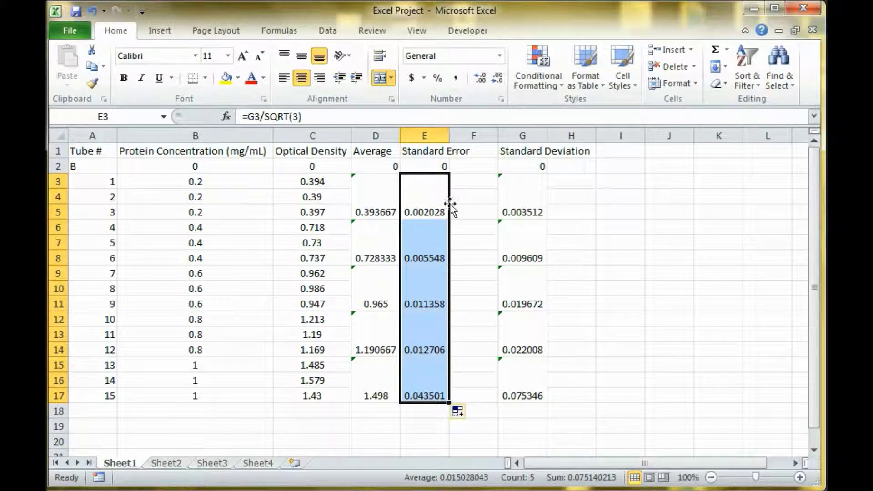
pyautogui.click(469, 201)
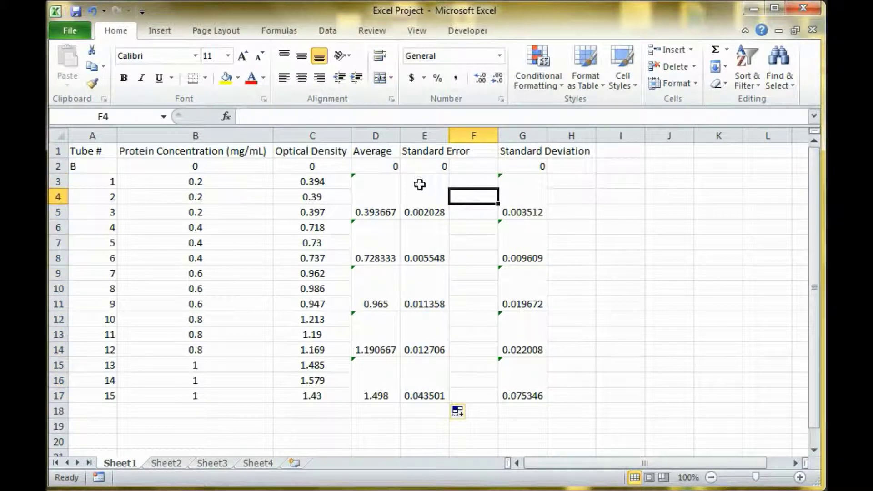
pyautogui.click(419, 185)
pyautogui.click(431, 228)
pyautogui.click(425, 280)
pyautogui.click(421, 340)
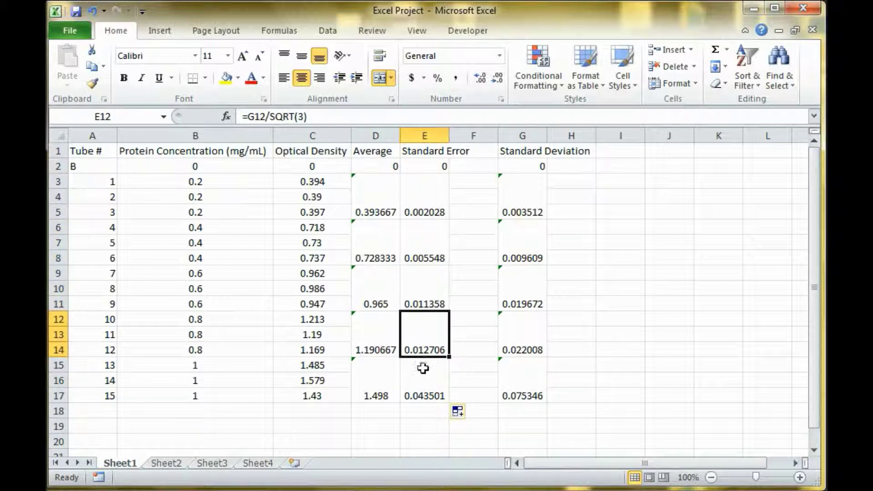
pyautogui.click(422, 368)
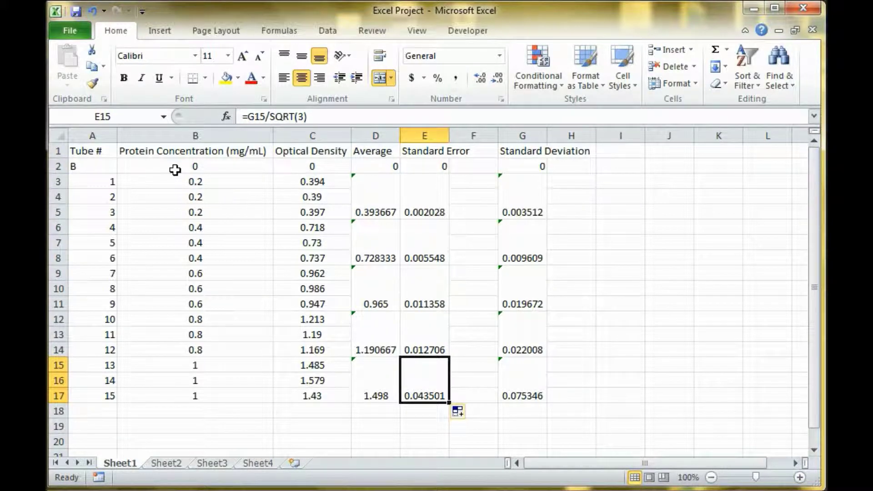
pyautogui.click(176, 462)
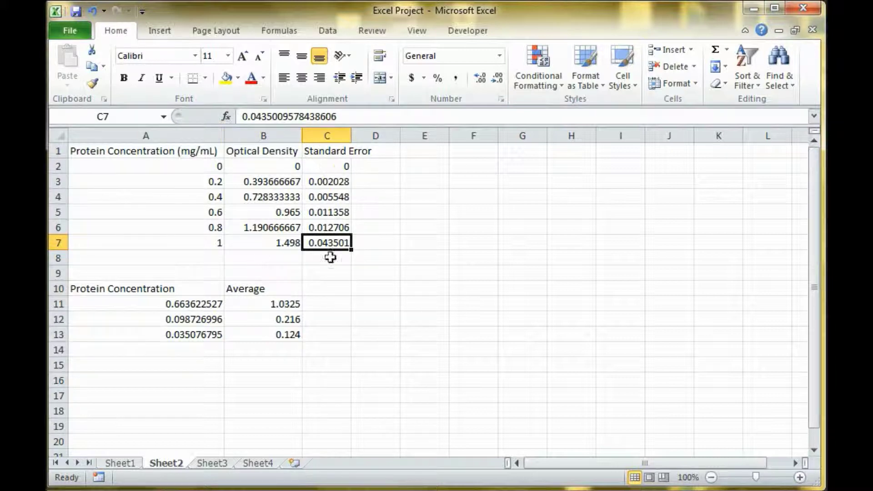
# - Plot A1:B7 as a markers-only scatter chart and move it right of the table
pyautogui.click(172, 151)
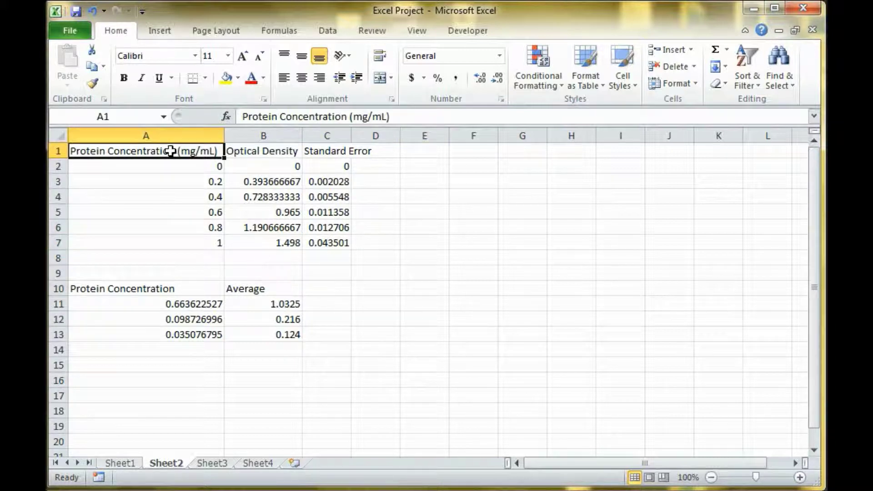
pyautogui.hotkey('shift', 'Right')
pyautogui.hotkey('shift', 'Right')
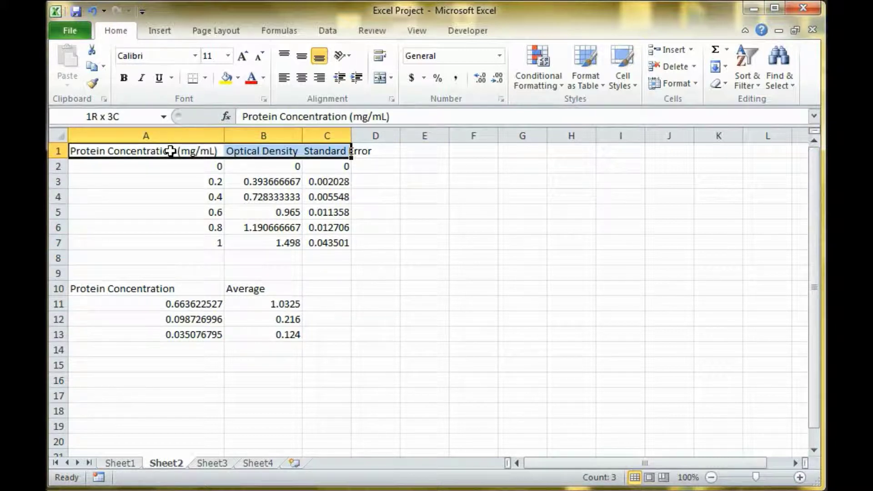
pyautogui.hotkey('shift', 'Left')
pyautogui.hotkey('shift', 'Down')
pyautogui.hotkey('shift', 'Down')
pyautogui.hotkey('shift', 'Down')
pyautogui.hotkey('shift', 'Down')
pyautogui.hotkey('shift', 'Down')
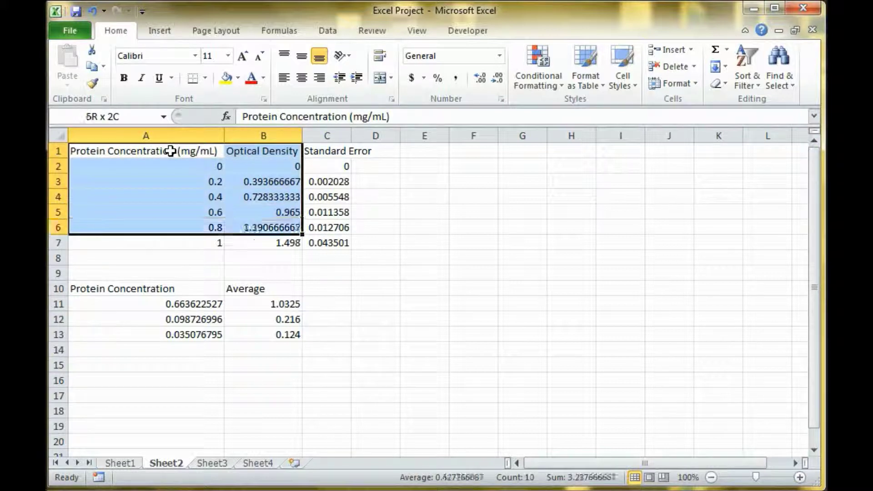
pyautogui.hotkey('shift', 'Down')
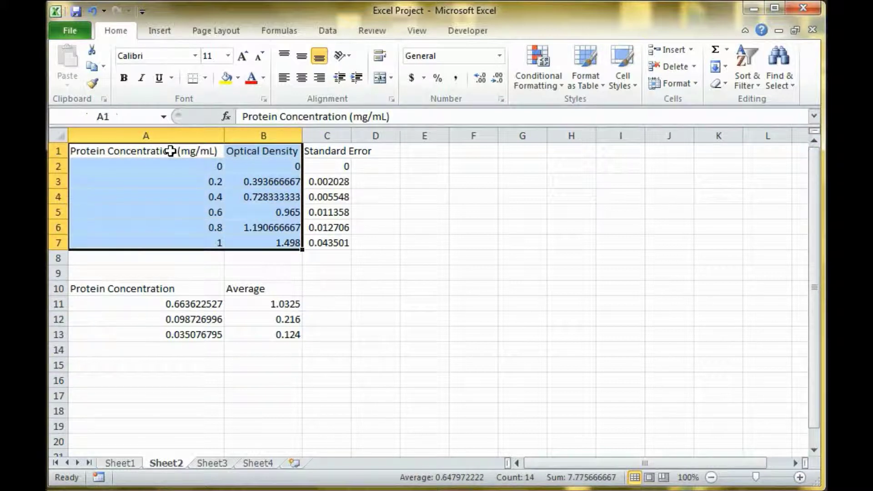
pyautogui.click(164, 30)
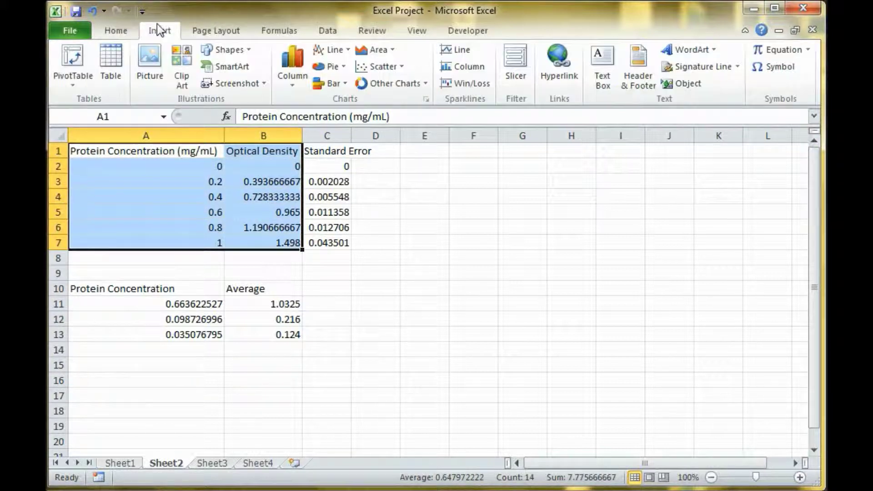
pyautogui.click(392, 67)
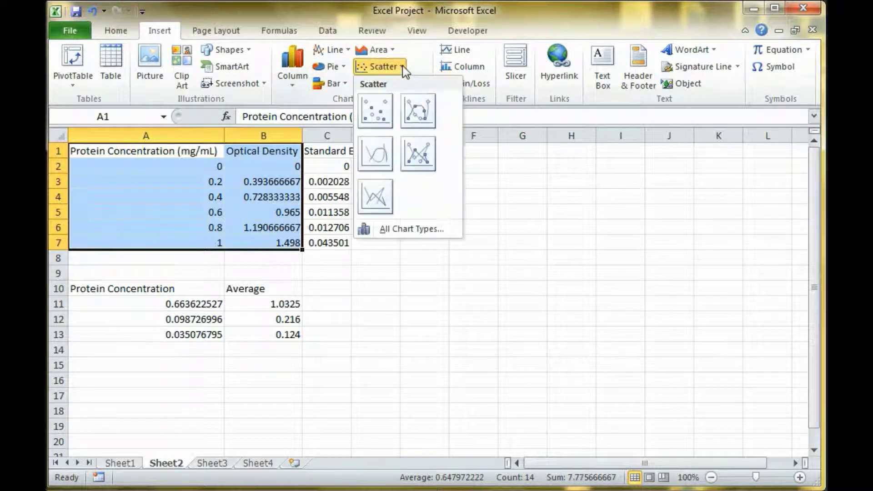
pyautogui.click(381, 114)
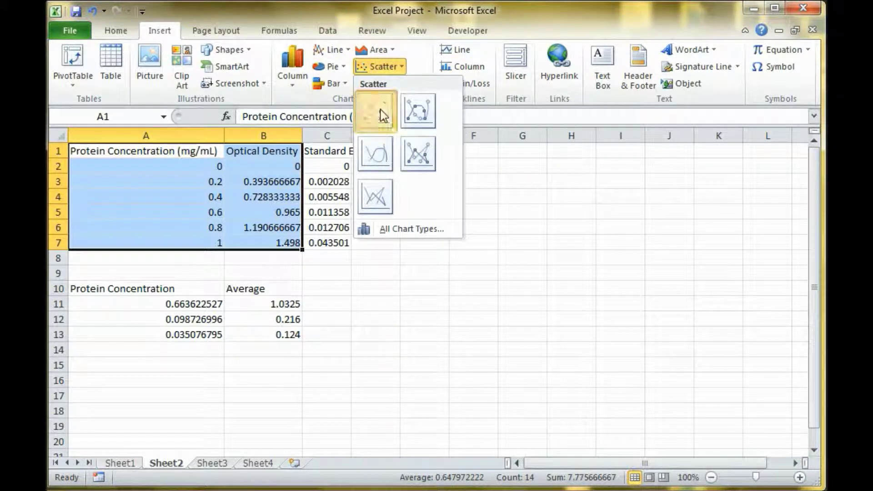
pyautogui.moveTo(436, 193); pyautogui.dragTo(583, 151)
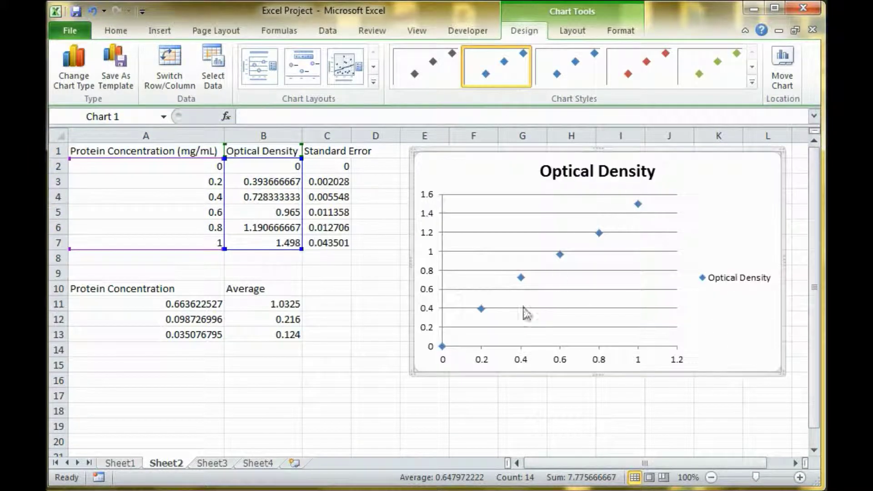
pyautogui.click(481, 308)
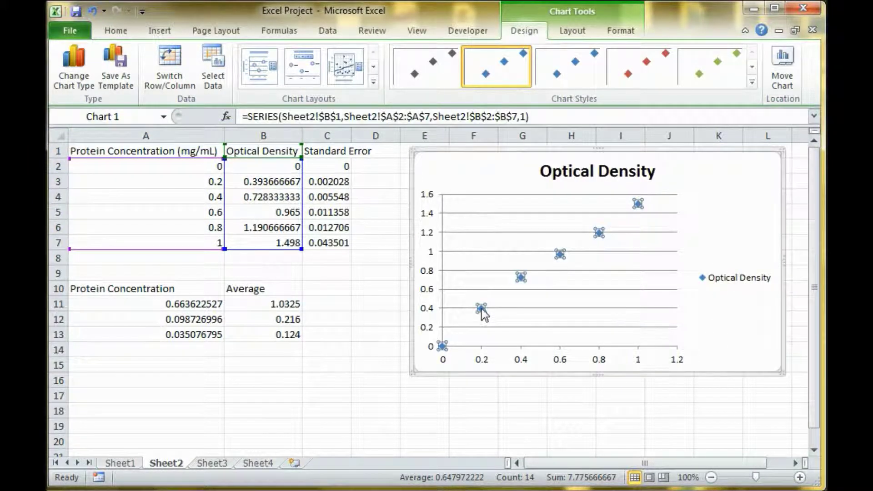
pyautogui.rightClick(482, 310)
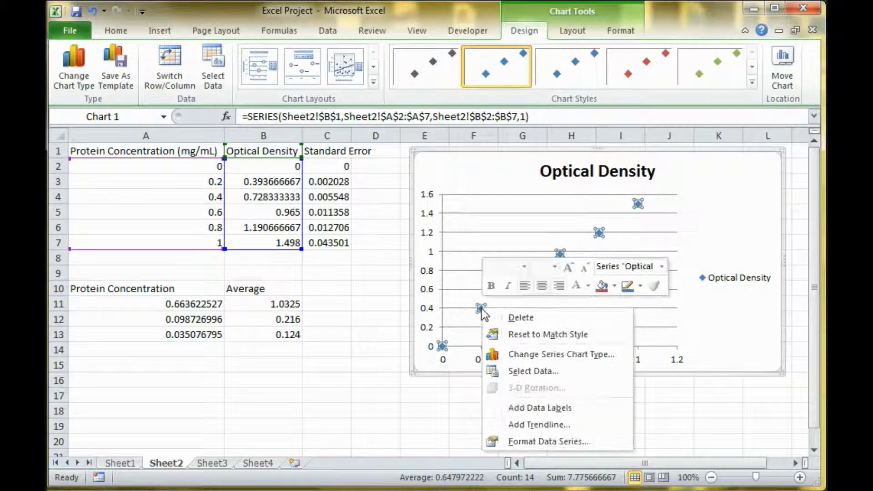
# - Add a linear trendline showing y = 1.4454x + 0.0733 and R² = 0.99, repositioning the label
pyautogui.click(565, 425)
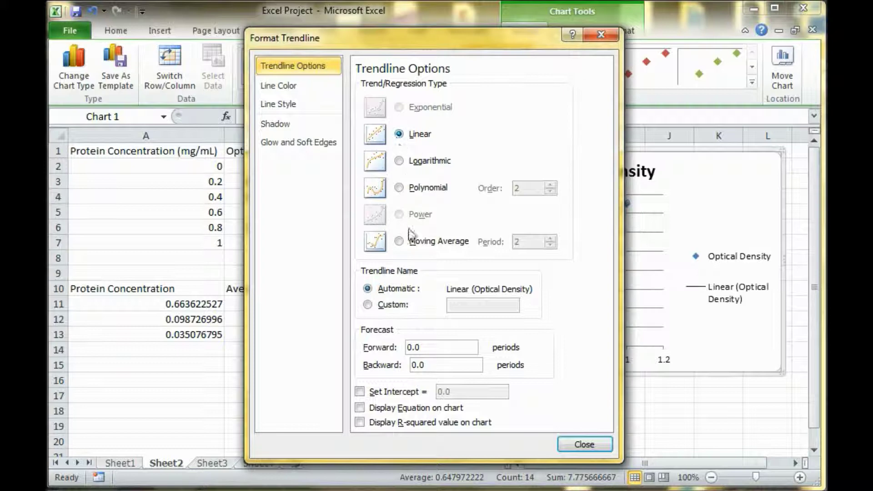
pyautogui.click(361, 422)
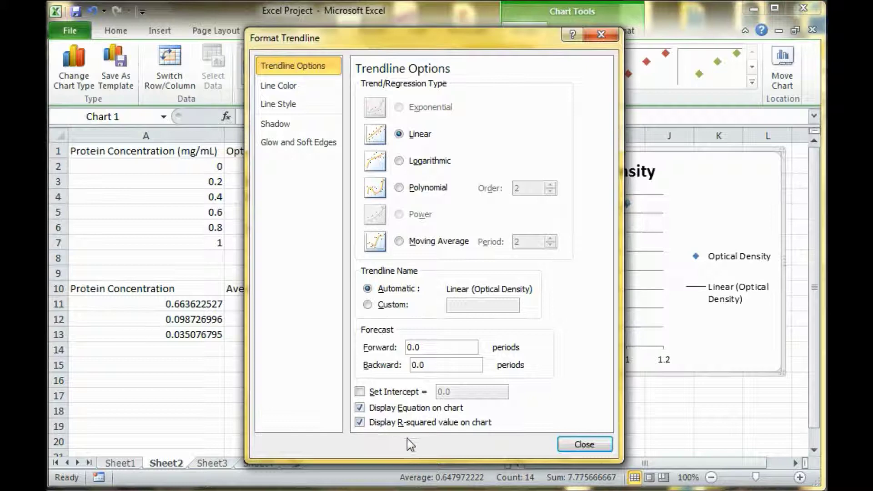
pyautogui.click(574, 446)
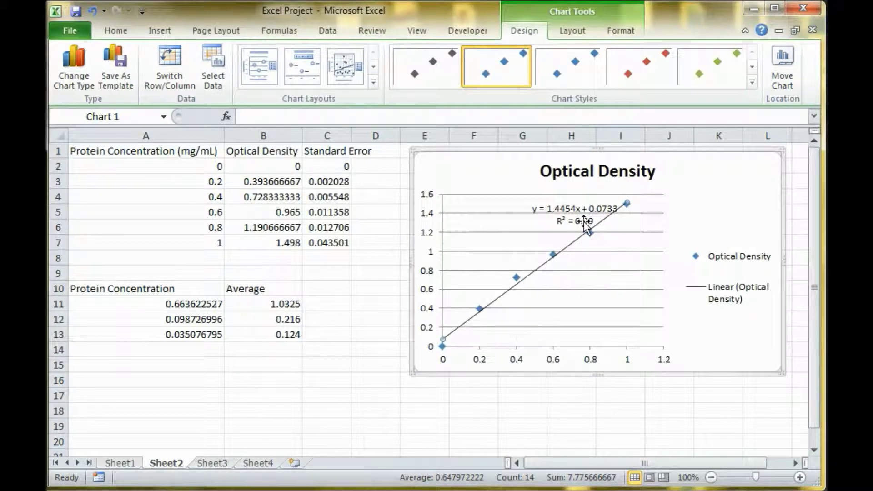
pyautogui.moveTo(556, 208); pyautogui.dragTo(540, 229)
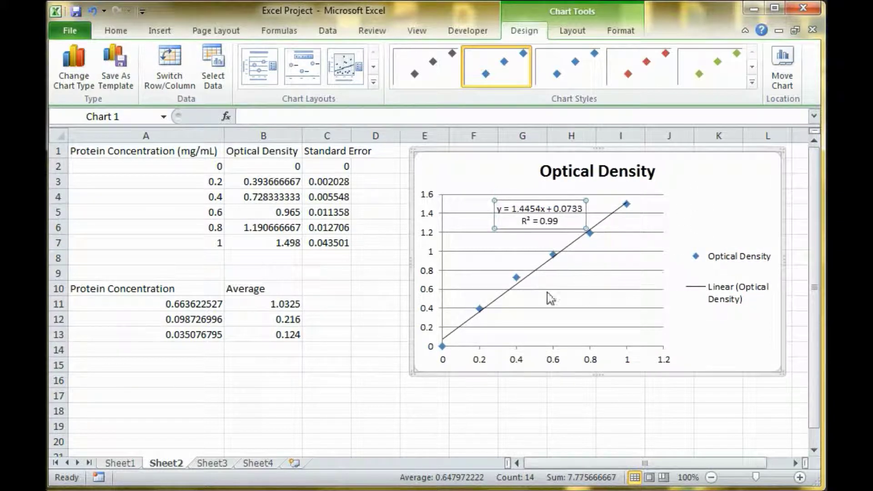
pyautogui.click(480, 309)
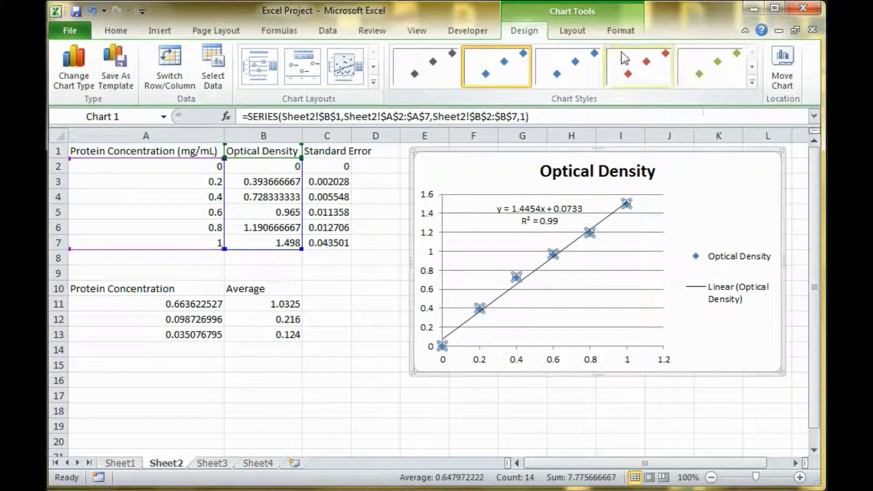
pyautogui.click(578, 42)
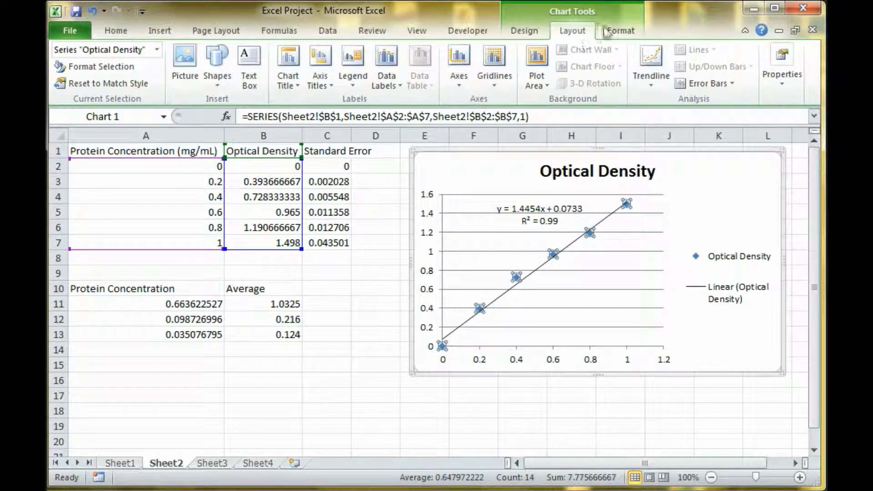
# - Choose custom error bars and set the positive error value to C2:C7
pyautogui.click(732, 85)
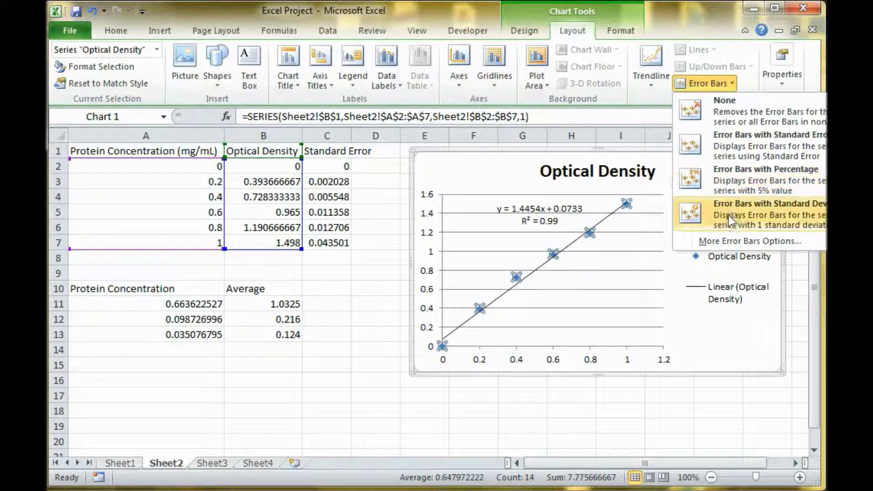
pyautogui.click(736, 242)
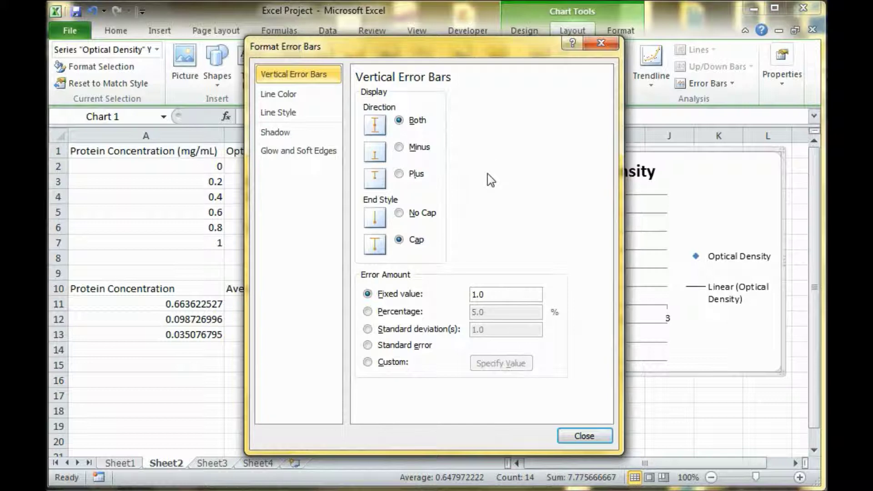
pyautogui.click(368, 363)
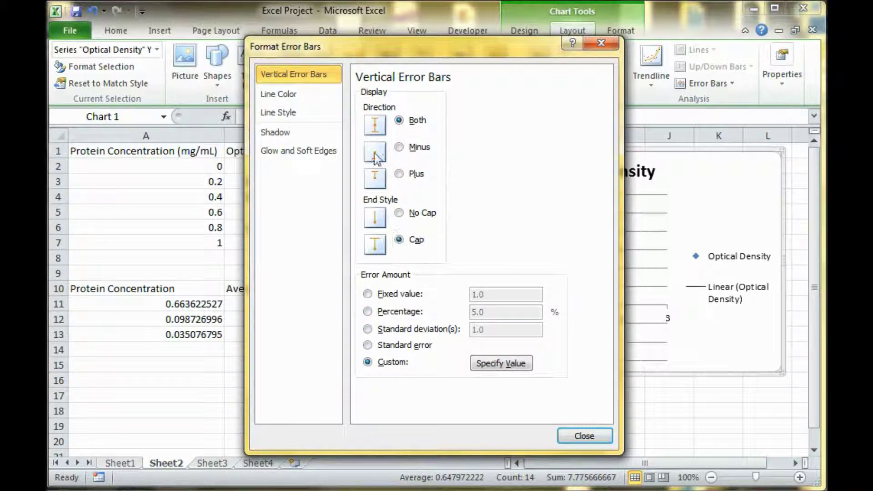
pyautogui.moveTo(400, 49); pyautogui.dragTo(610, 33)
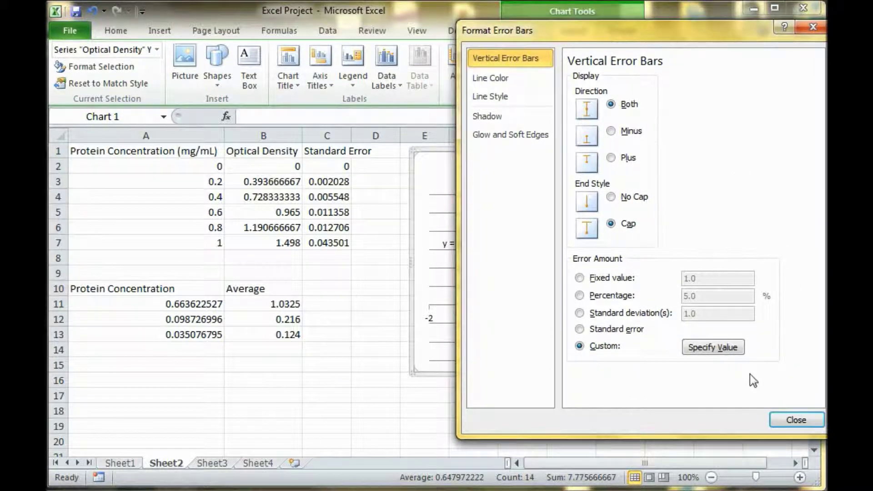
pyautogui.click(713, 348)
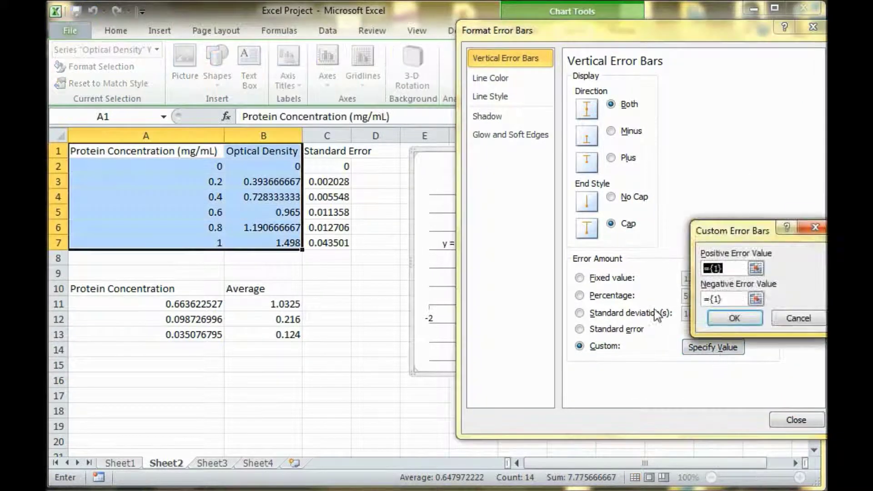
pyautogui.click(329, 169)
pyautogui.hotkey('shift', 'Down')
pyautogui.hotkey('shift', 'Down')
pyautogui.hotkey('shift', 'Down')
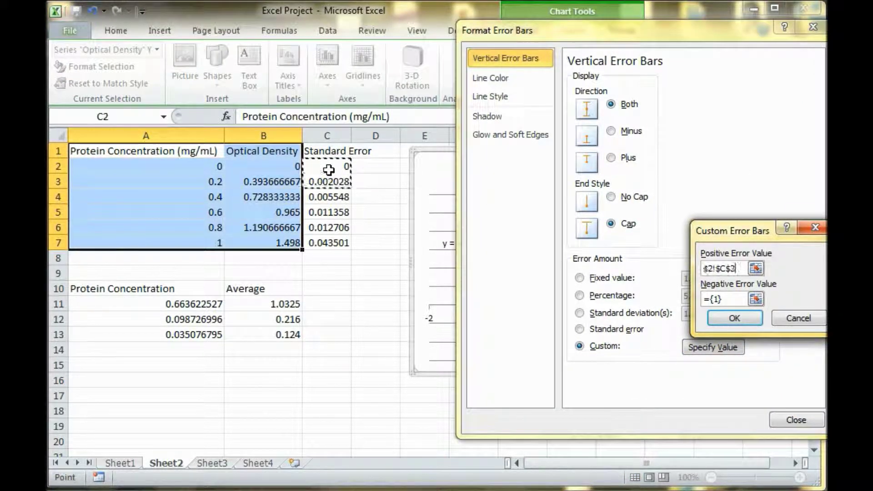
pyautogui.hotkey('shift', 'Down')
pyautogui.hotkey('shift', 'Down')
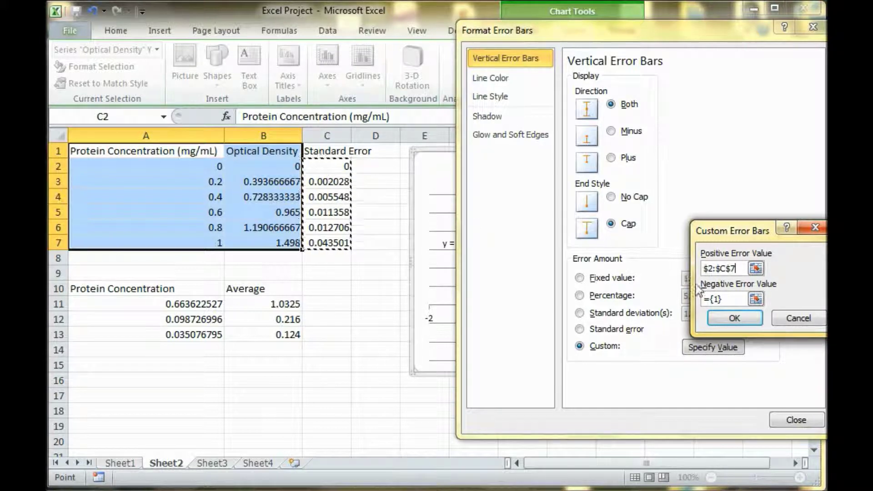
# - Set the negative error value to C2:C7 as well and confirm
pyautogui.click(728, 298)
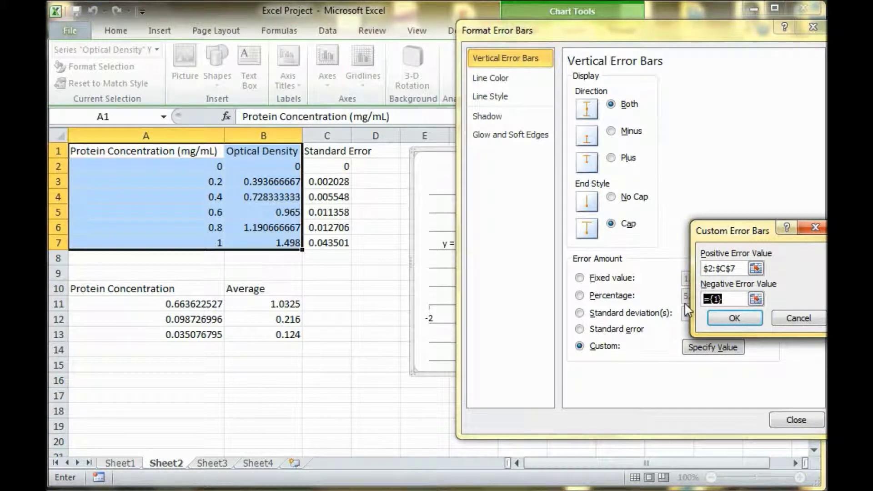
pyautogui.write('=')
pyautogui.click(331, 166)
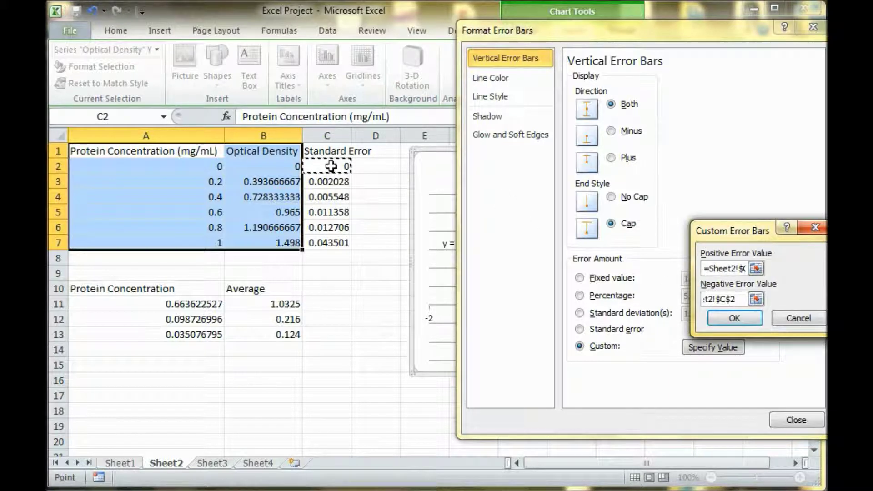
pyautogui.hotkey('shift', 'Down')
pyautogui.hotkey('shift', 'Down')
pyautogui.hotkey('shift', 'Down')
pyautogui.hotkey('shift', 'Down')
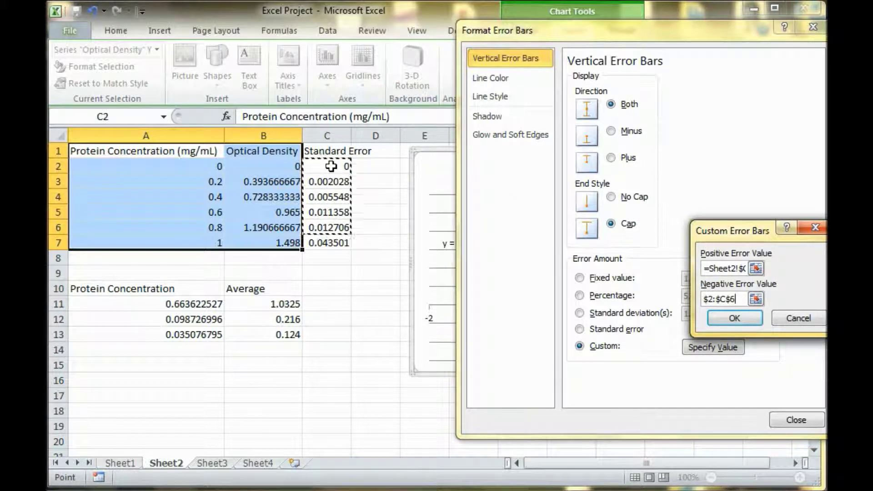
pyautogui.hotkey('shift', 'Down')
pyautogui.click(742, 321)
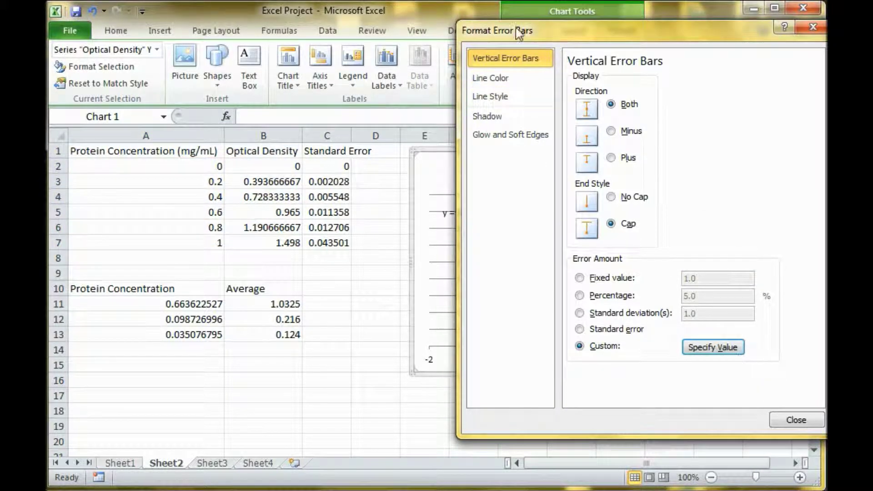
# - Review the error bars' line colour, line style, shadow and glow settings, then close the panel
pyautogui.moveTo(535, 35); pyautogui.dragTo(512, 43)
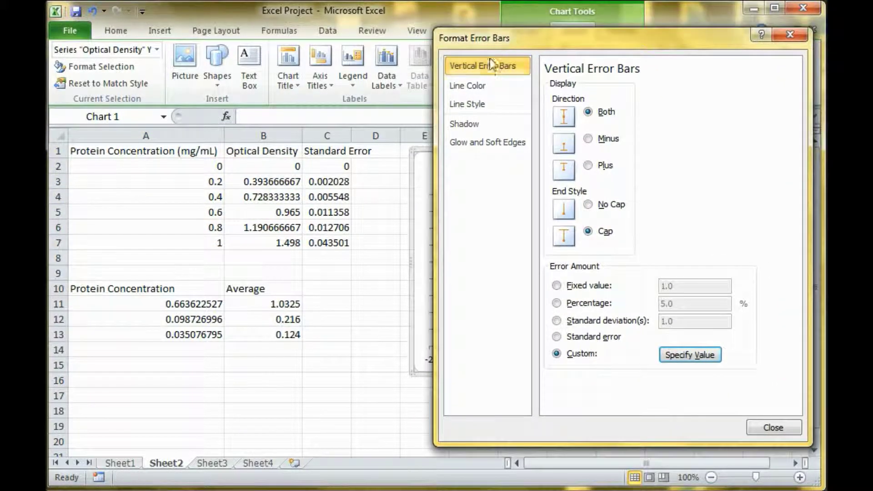
pyautogui.click(482, 87)
pyautogui.click(476, 104)
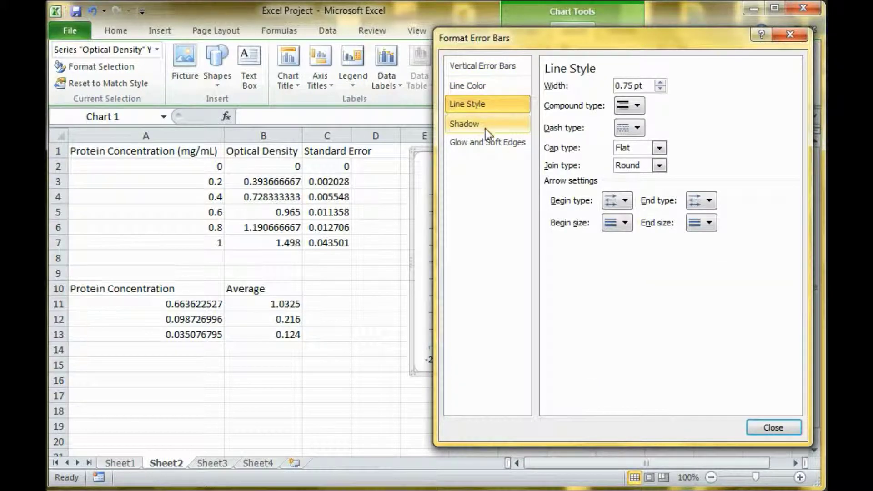
pyautogui.click(480, 124)
pyautogui.click(488, 141)
pyautogui.click(478, 86)
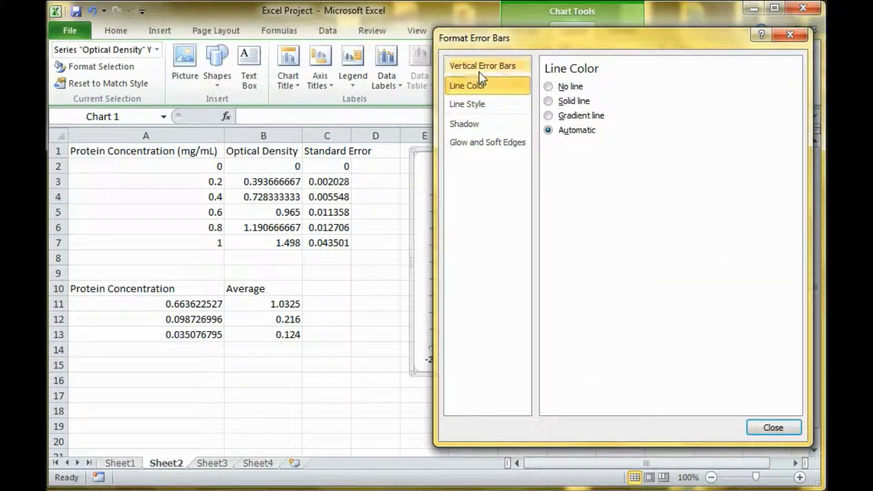
pyautogui.click(480, 68)
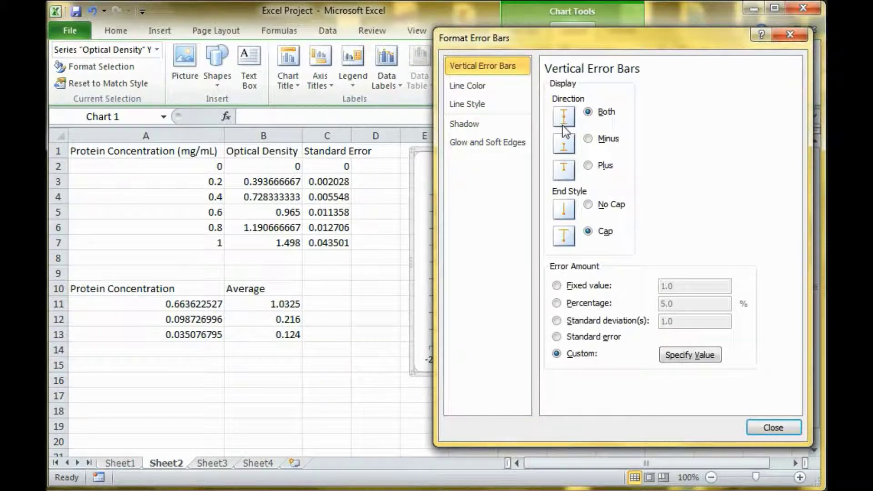
pyautogui.click(773, 429)
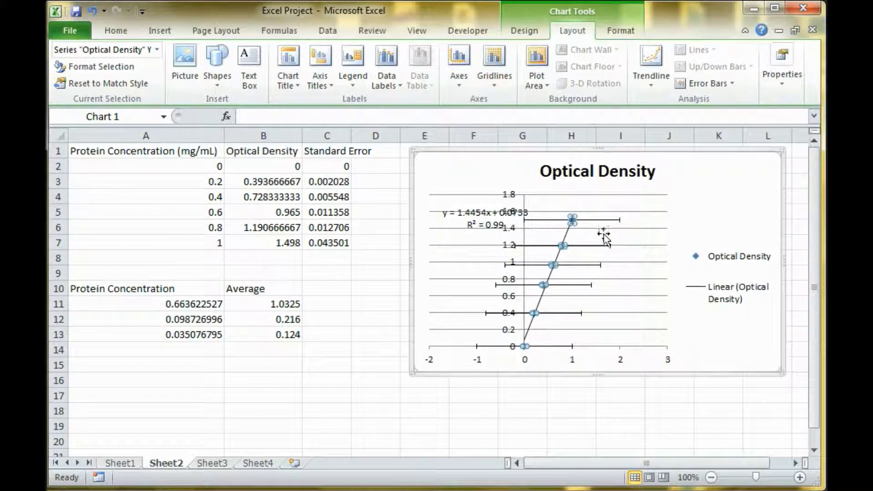
# - Set the horizontal error bars to a fixed value of 0
pyautogui.click(596, 220)
pyautogui.click(596, 219)
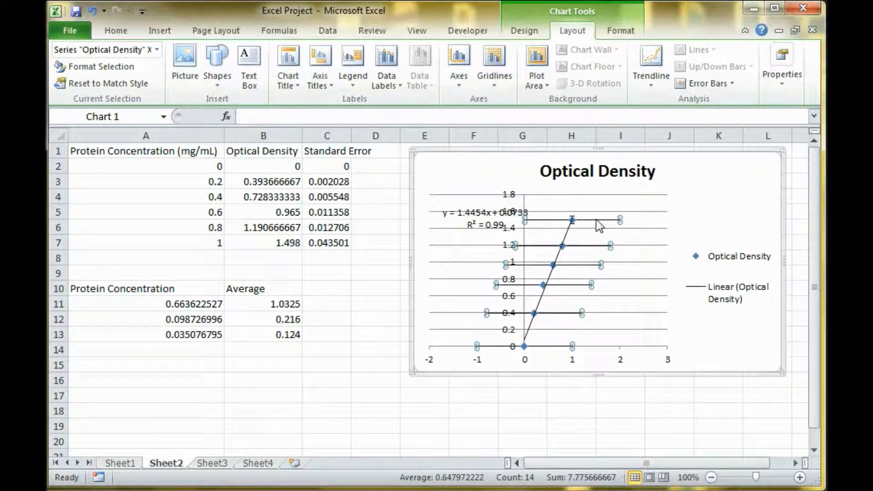
pyautogui.rightClick(596, 219)
pyautogui.click(651, 320)
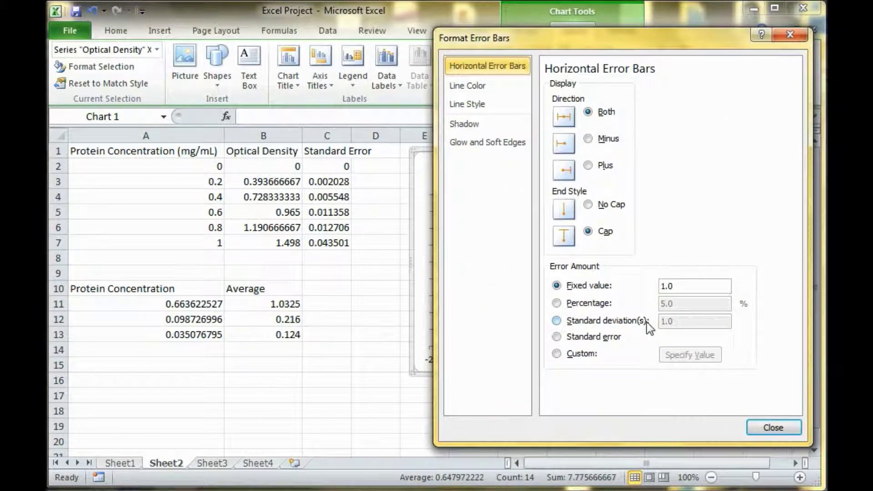
pyautogui.moveTo(687, 285); pyautogui.dragTo(624, 285)
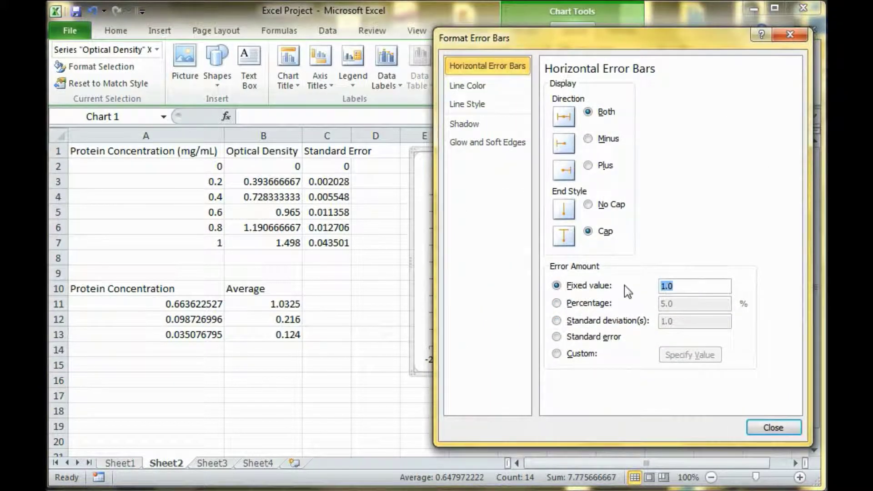
pyautogui.write('0')
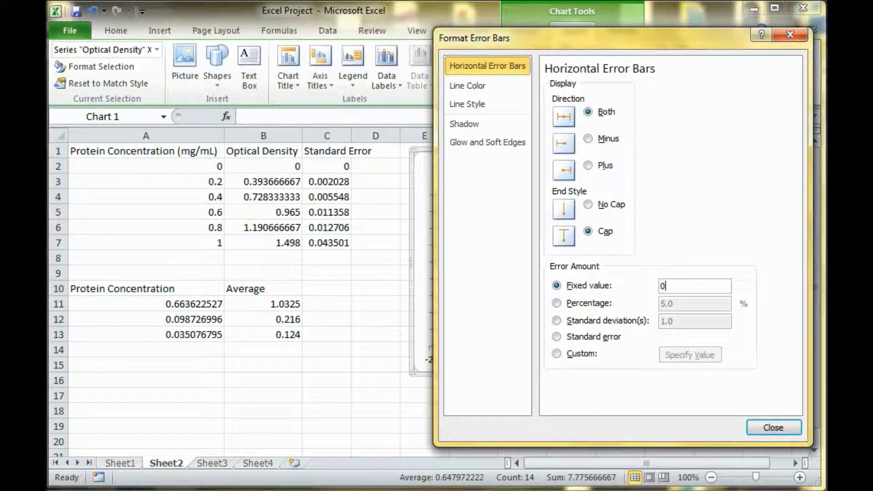
pyautogui.click(783, 431)
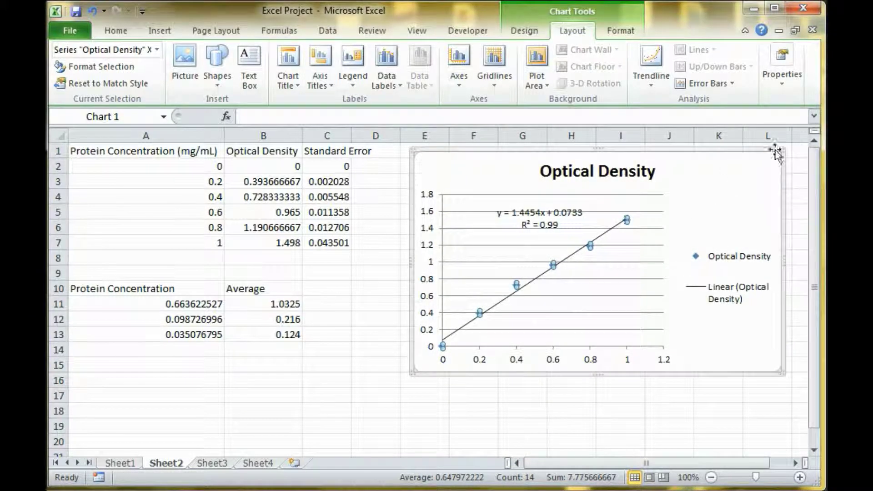
pyautogui.moveTo(411, 374); pyautogui.dragTo(327, 412)
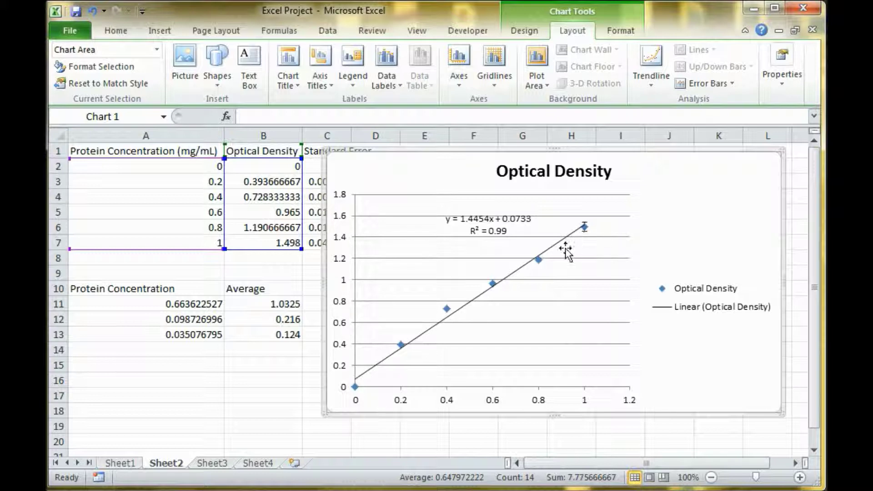
# - Shift the chart right to reveal Standard Error, then back left beside the data
pyautogui.moveTo(413, 171); pyautogui.dragTo(516, 169)
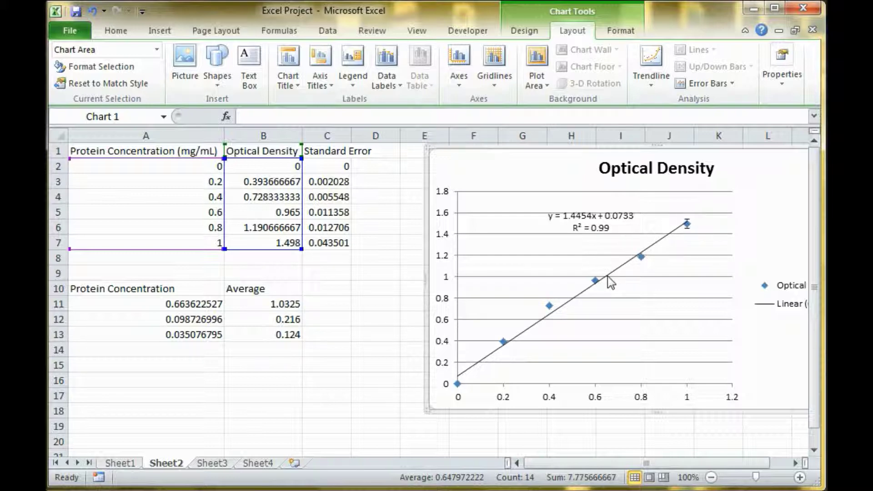
pyautogui.moveTo(486, 180); pyautogui.dragTo(415, 172)
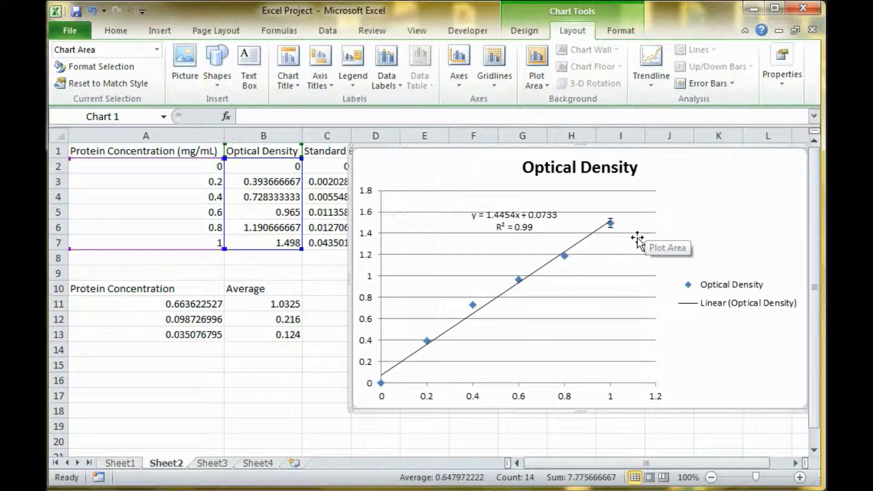
pyautogui.click(328, 84)
# - Add a horizontal axis title below the axis and a rotated vertical axis title
pyautogui.moveTo(370, 109)
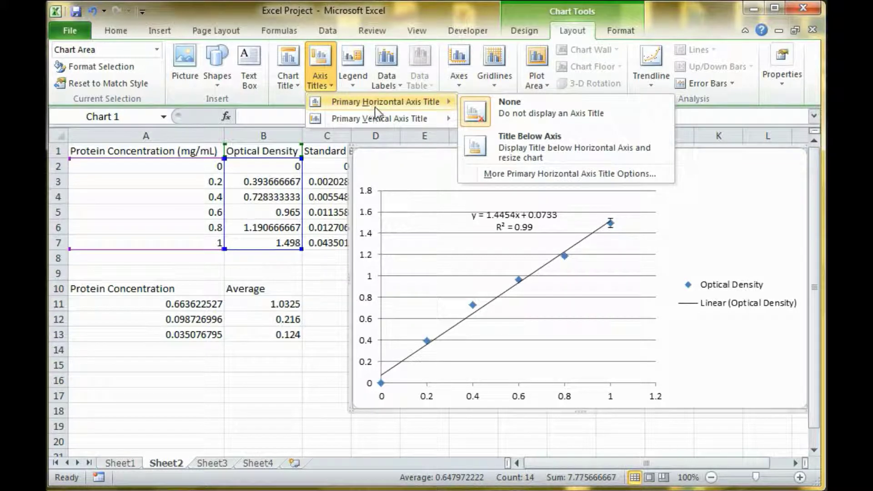
pyautogui.click(504, 143)
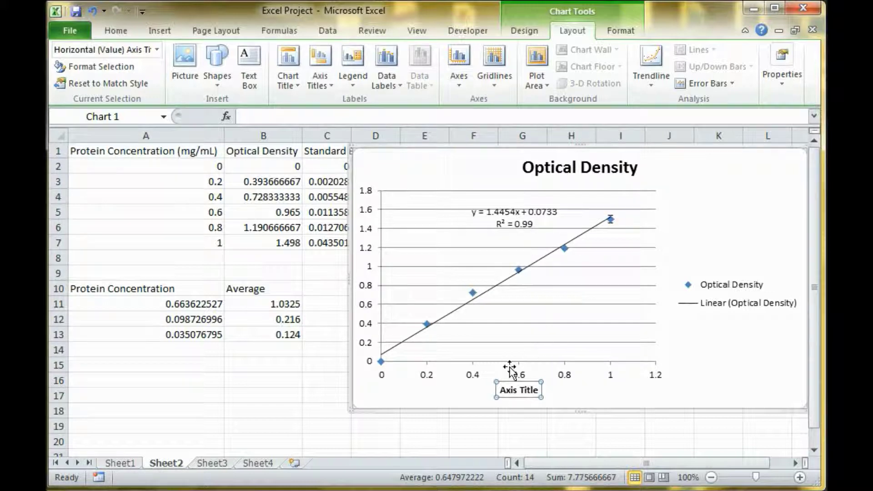
pyautogui.click(322, 82)
pyautogui.moveTo(342, 122)
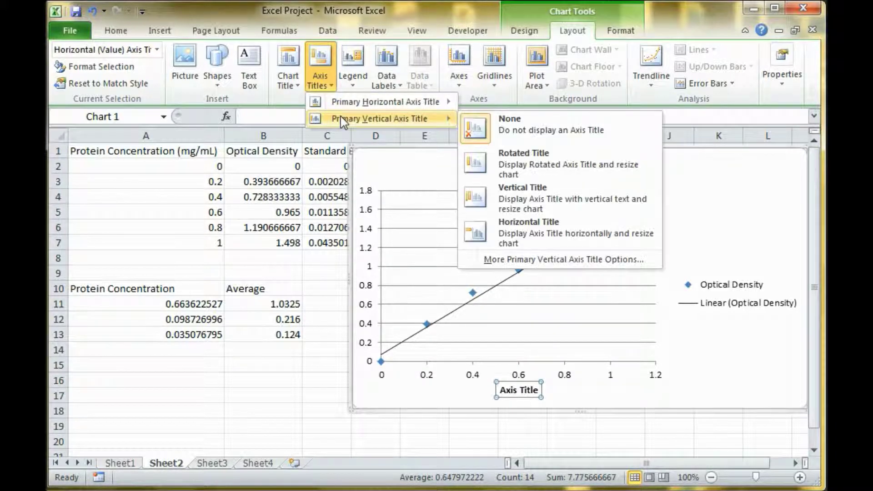
pyautogui.click(509, 155)
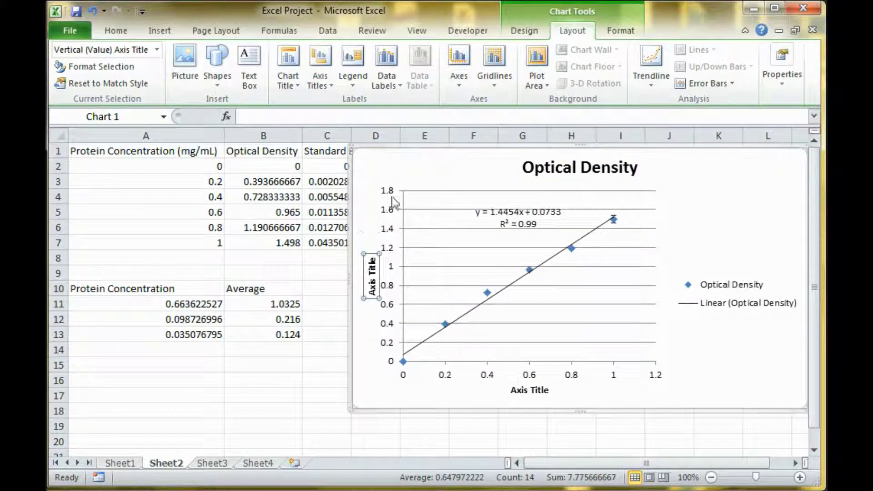
# - Nudge the trendline equation label and make the legend box taller
pyautogui.click(514, 213)
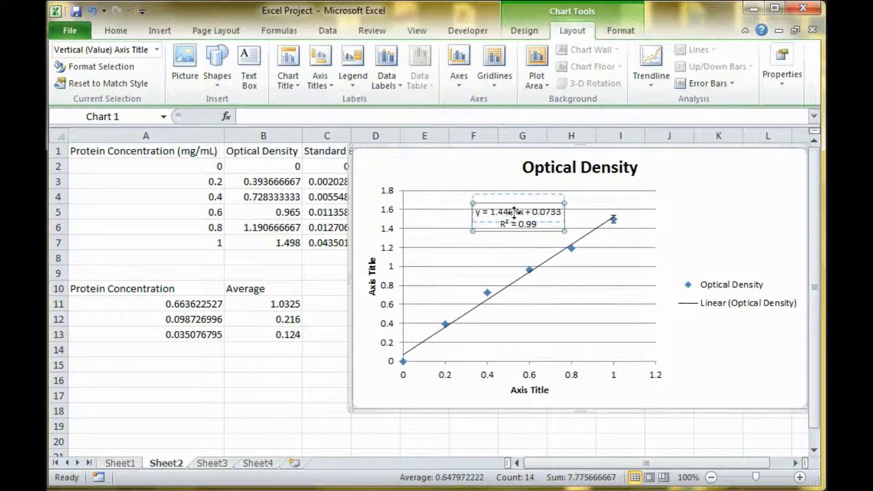
pyautogui.moveTo(514, 212); pyautogui.dragTo(516, 214)
pyautogui.click(723, 293)
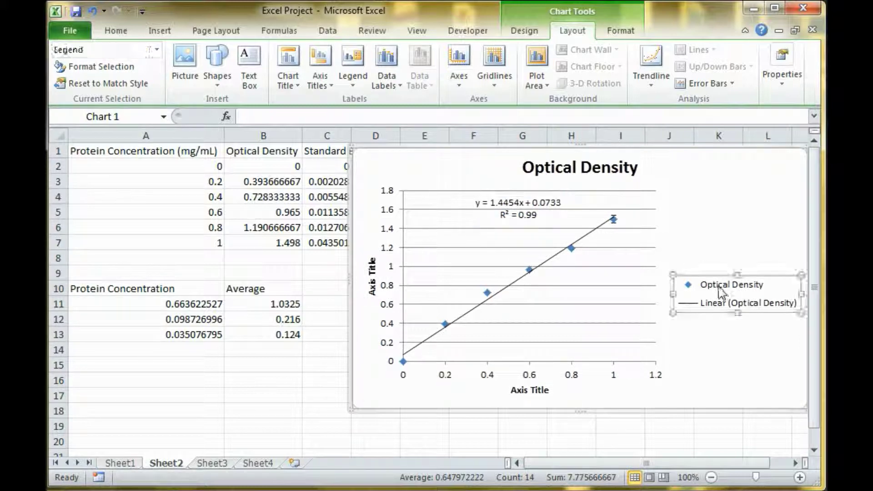
pyautogui.moveTo(673, 275); pyautogui.dragTo(676, 239)
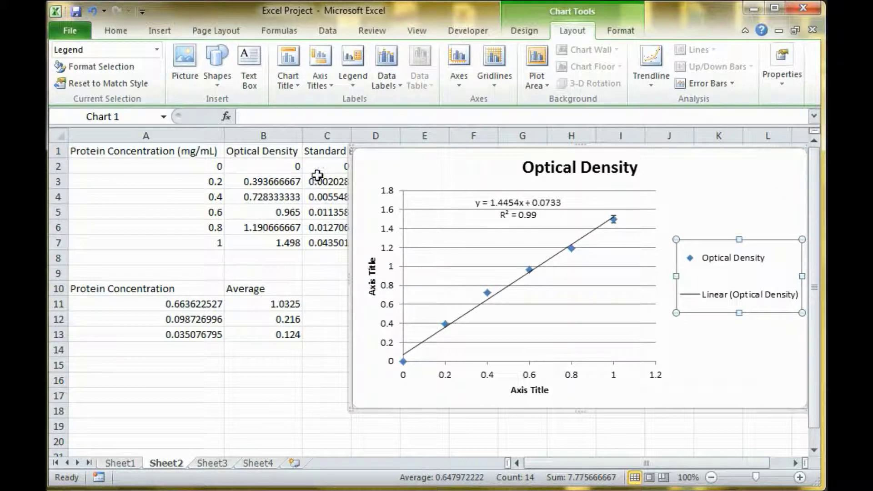
pyautogui.click(212, 463)
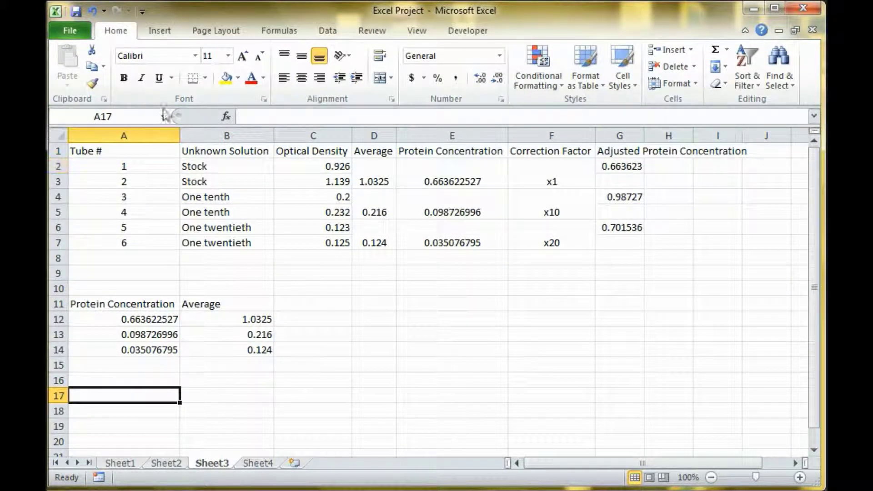
pyautogui.click(167, 464)
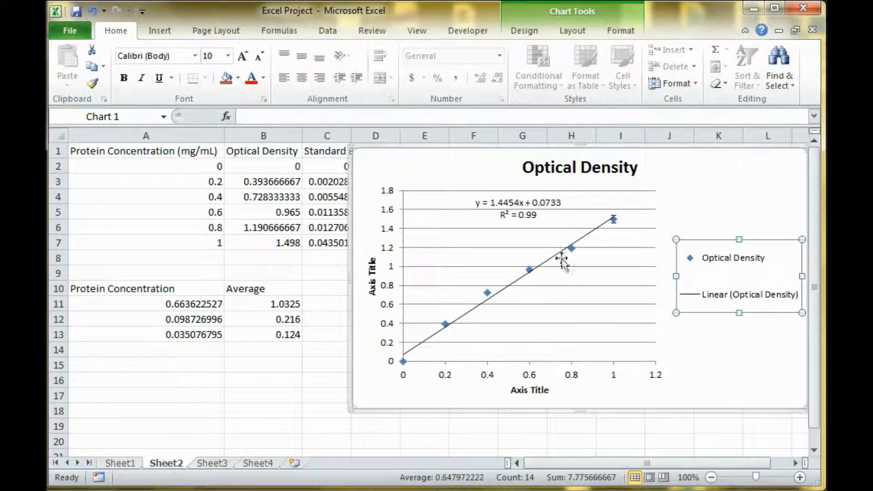
pyautogui.click(212, 464)
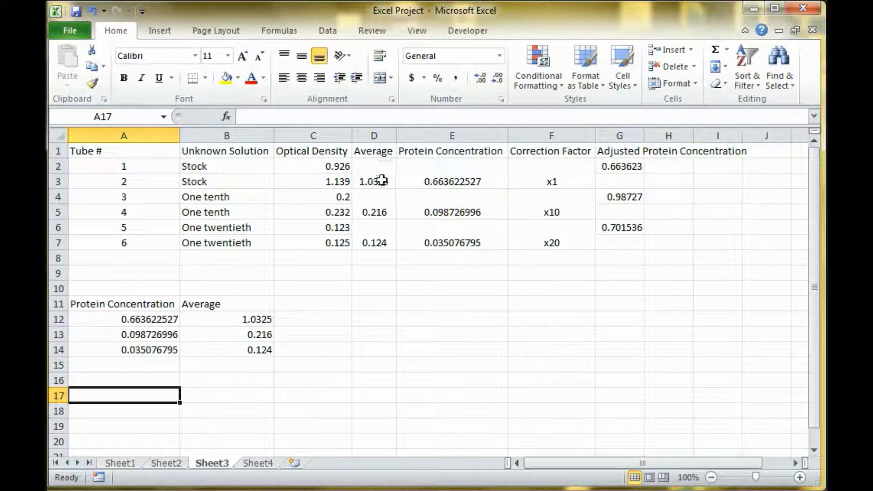
pyautogui.click(170, 464)
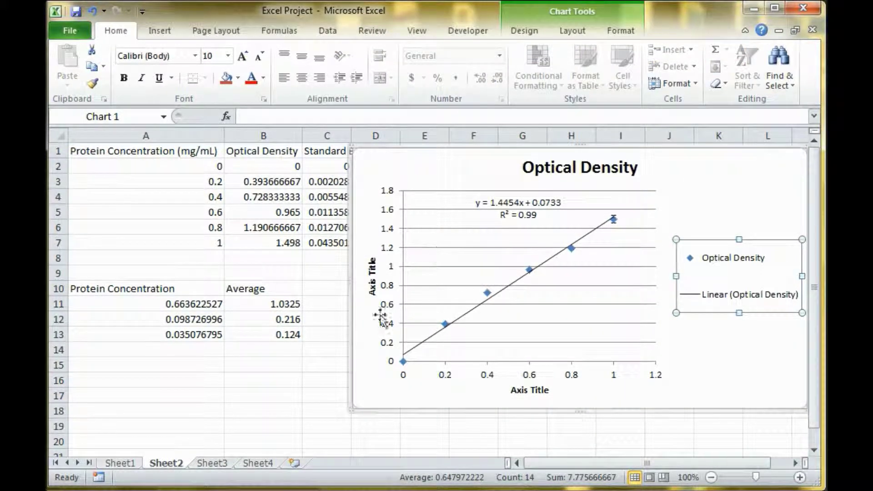
pyautogui.click(212, 464)
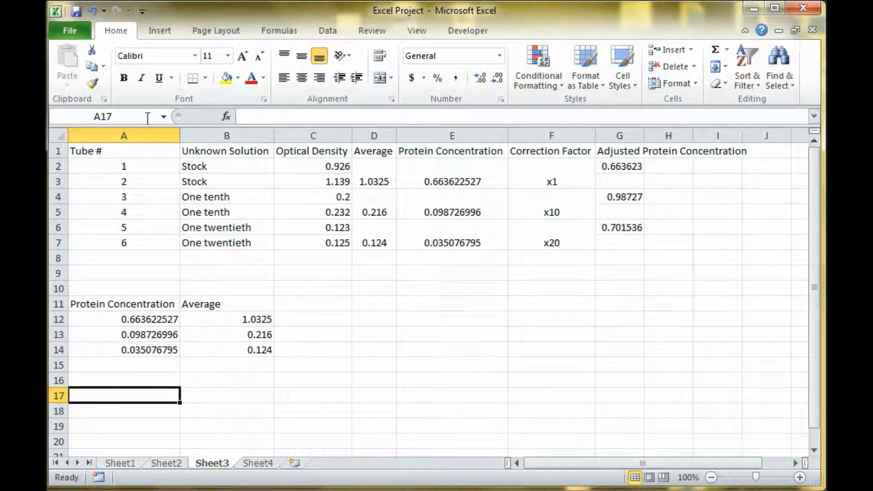
pyautogui.click(166, 463)
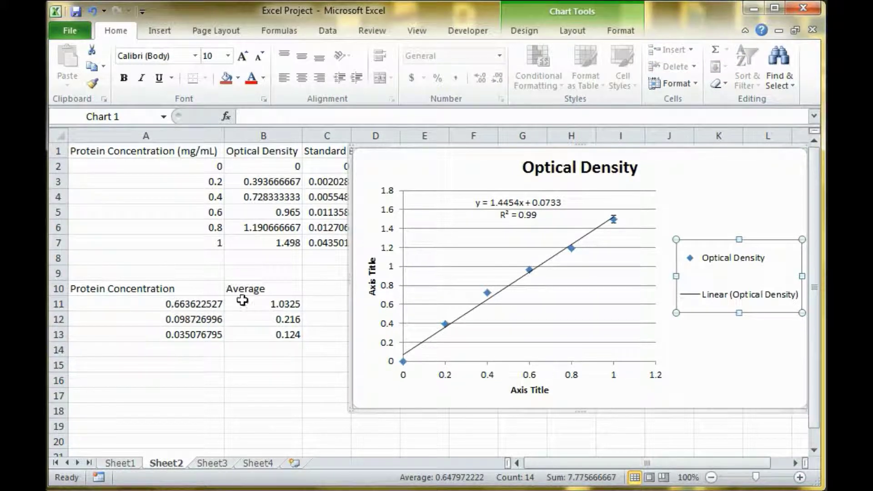
# - Add a Stock series with X from A11 (0.663622527) and Y from B11 (1.0325)
pyautogui.rightClick(429, 291)
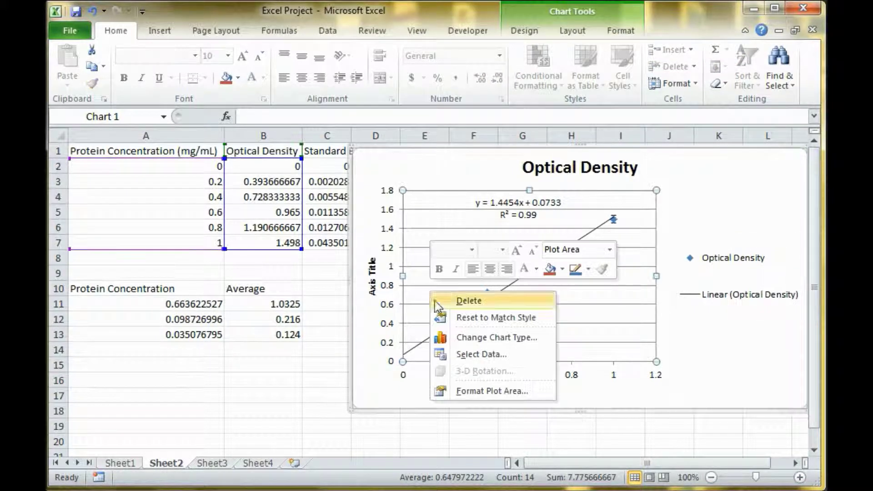
pyautogui.click(495, 355)
pyautogui.click(574, 274)
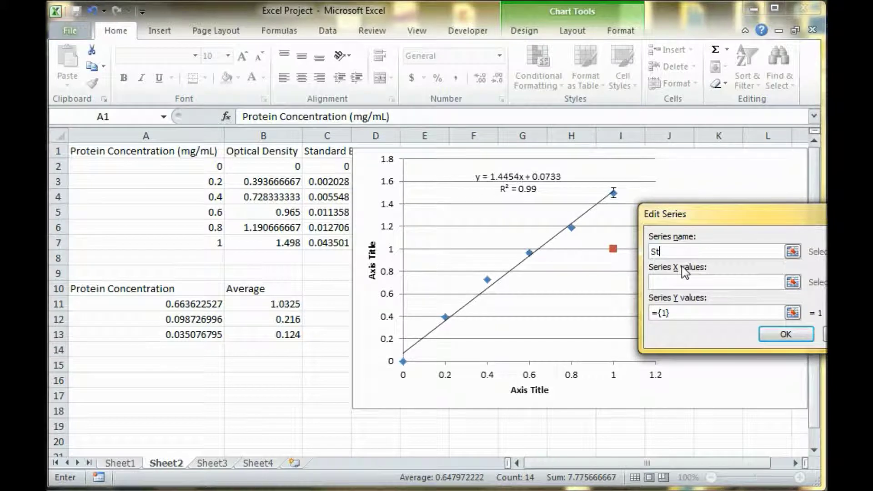
pyautogui.click(701, 282)
pyautogui.click(178, 304)
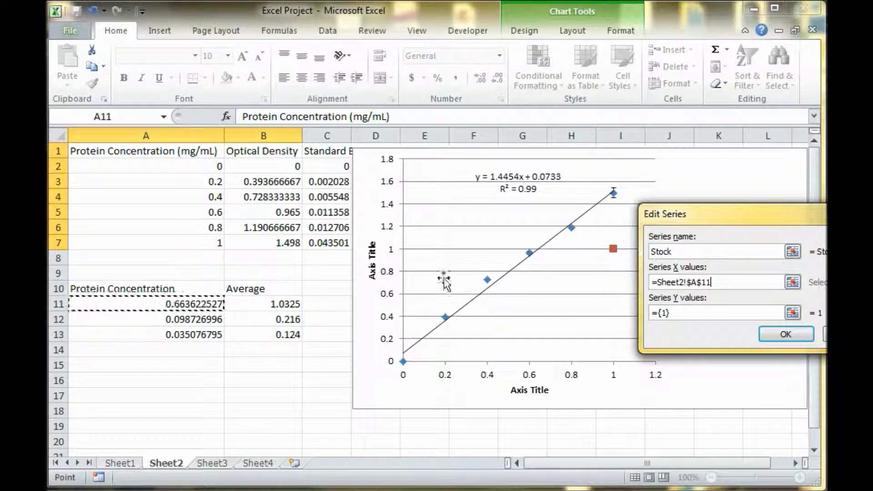
pyautogui.click(686, 312)
pyautogui.moveTo(678, 312); pyautogui.dragTo(648, 313)
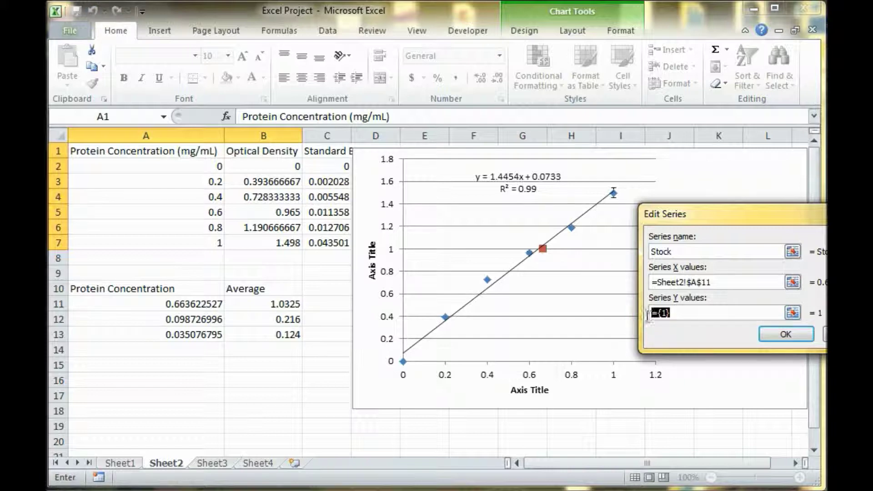
pyautogui.click(285, 307)
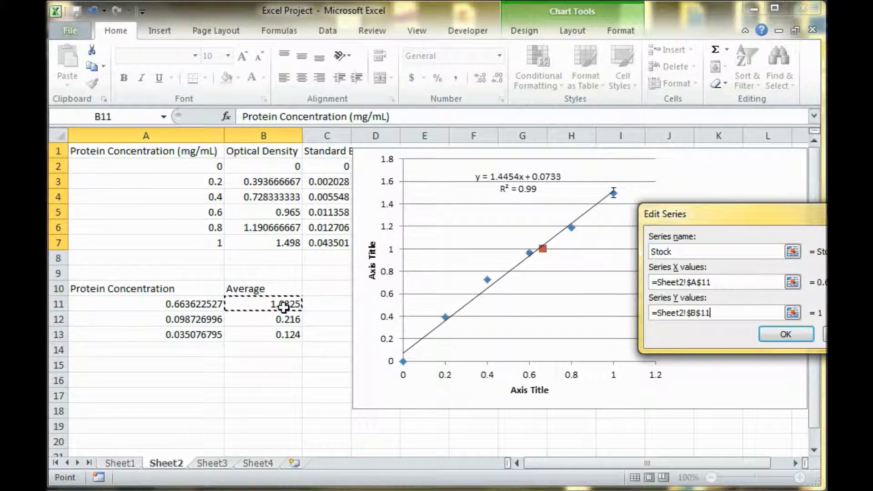
pyautogui.click(789, 336)
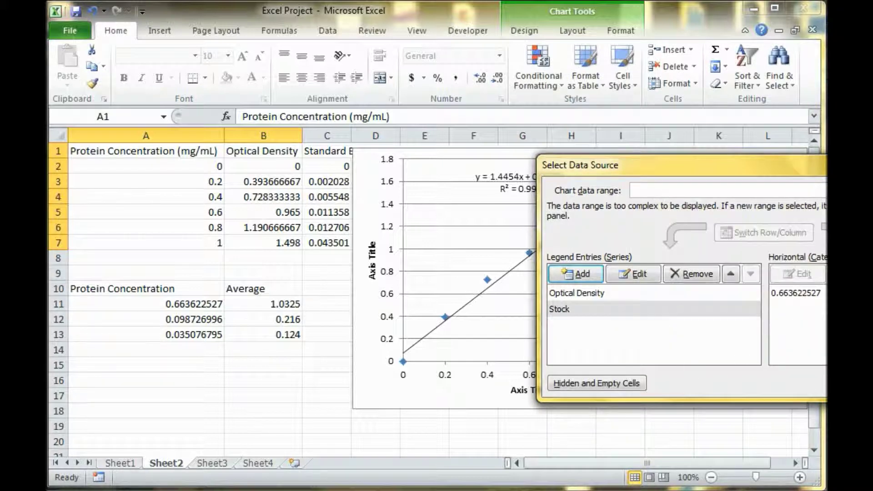
pyautogui.press('Return')
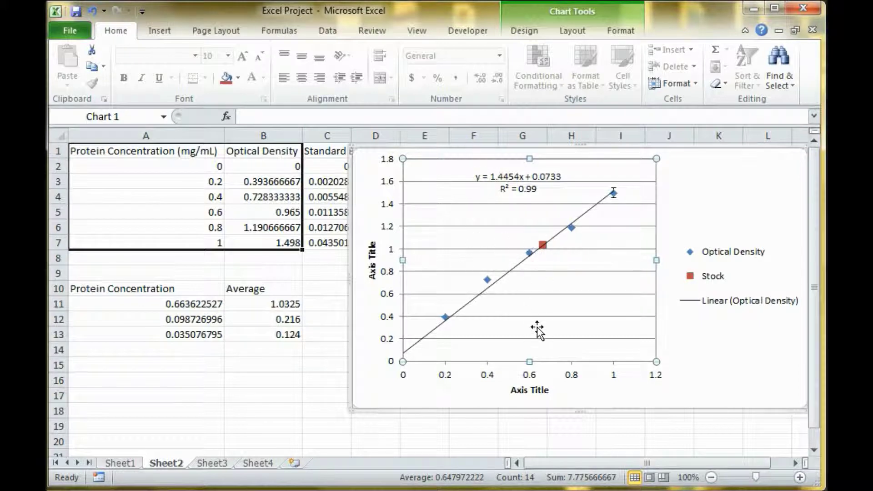
pyautogui.click(159, 30)
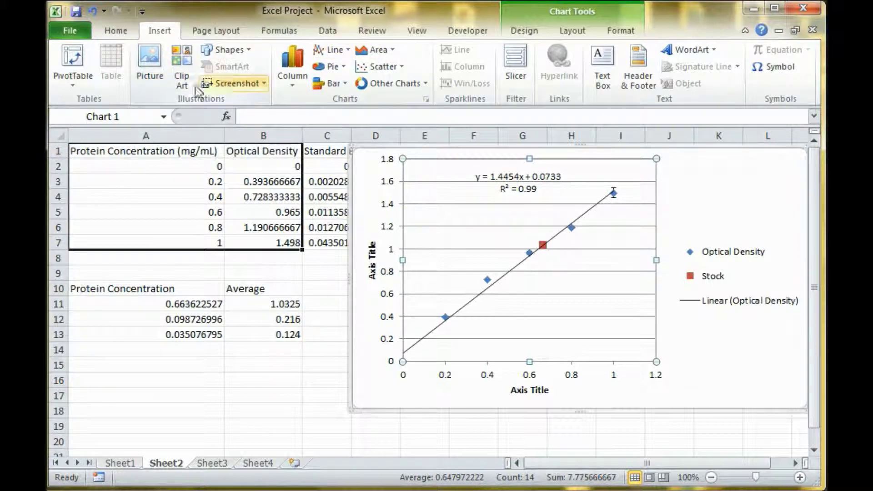
# - Draw a vertical straight line from the Stock marker down to the concentration (x) axis
pyautogui.click(242, 55)
pyautogui.click(228, 83)
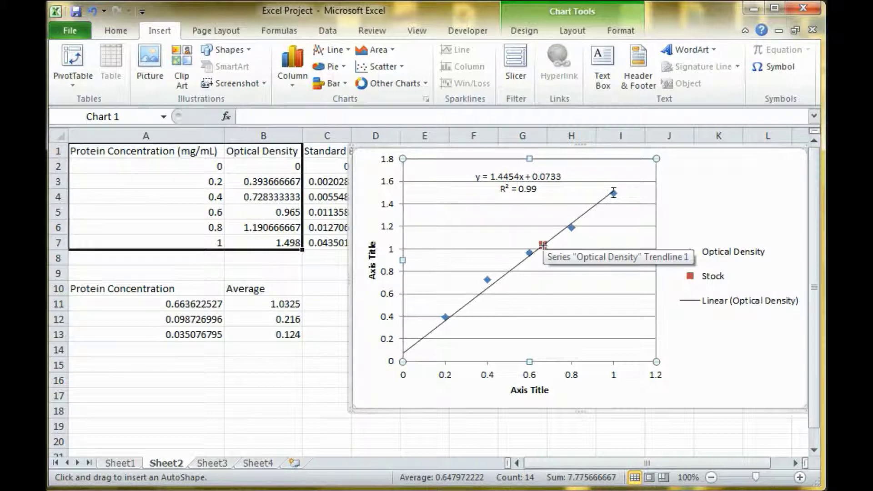
pyautogui.moveTo(542, 245); pyautogui.dragTo(542, 358)
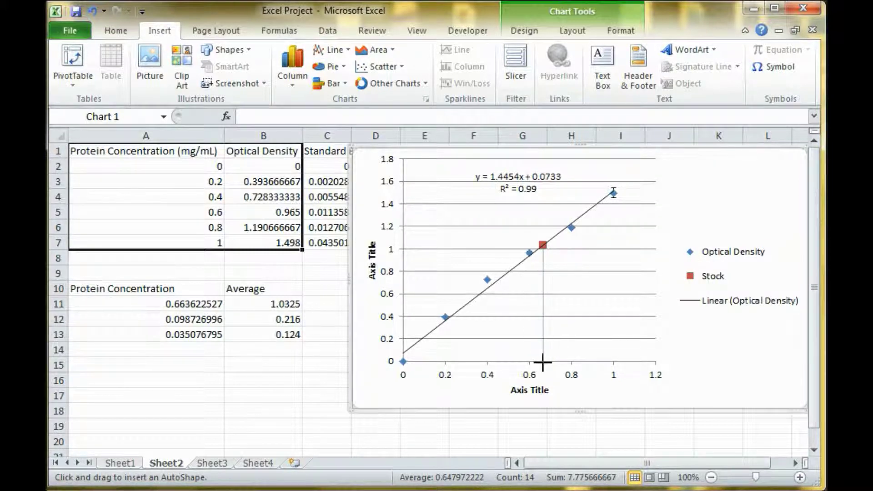
pyautogui.moveTo(542, 362); pyautogui.dragTo(543, 363)
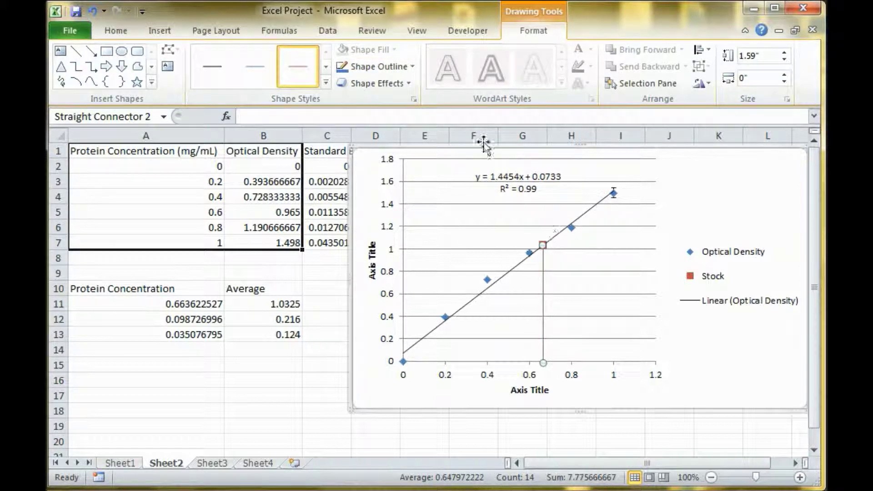
# - Draw a horizontal straight line from the Stock marker left to the density (y) axis
pyautogui.click(76, 51)
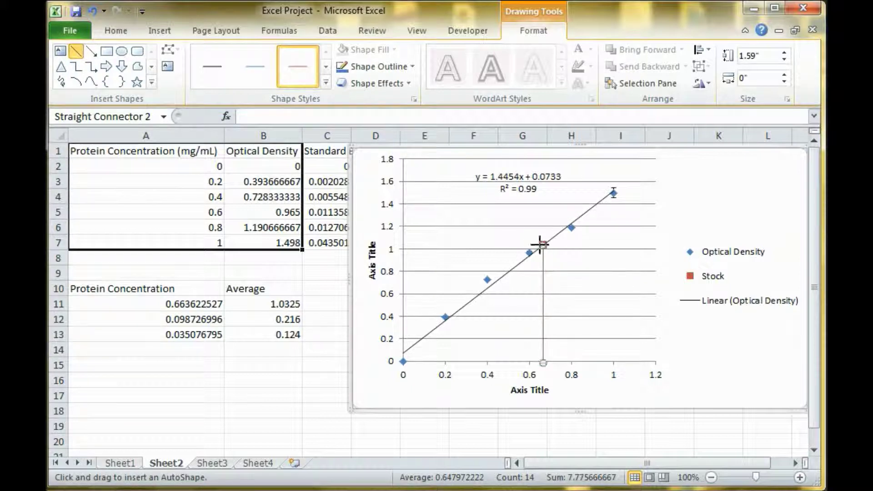
pyautogui.moveTo(541, 244); pyautogui.dragTo(403, 245)
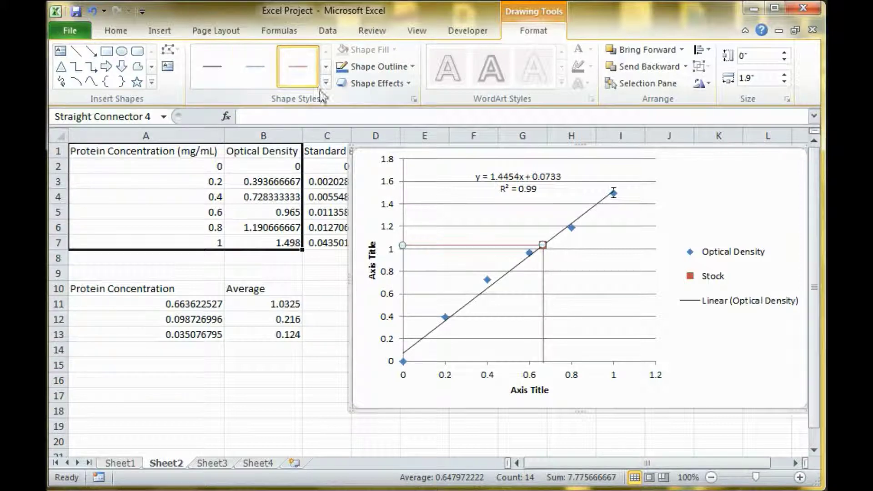
pyautogui.click(750, 382)
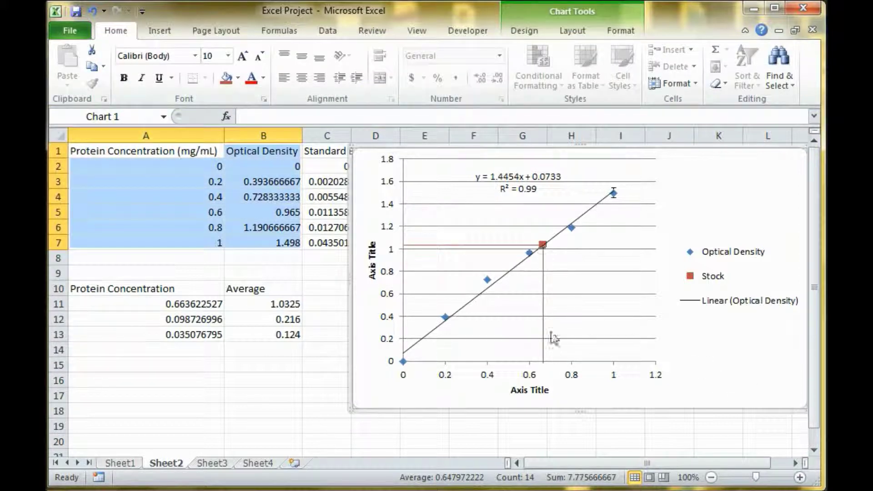